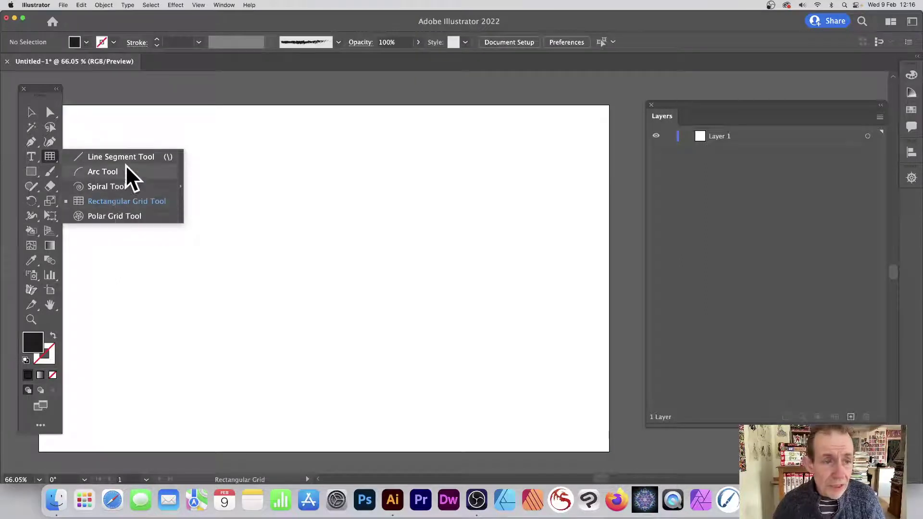
# Drag a rectangular grid across most of the artboard with the Rectangular Grid Tool.
pyautogui.click(131, 202)
pyautogui.moveTo(97, 143); pyautogui.dragTo(472, 397)
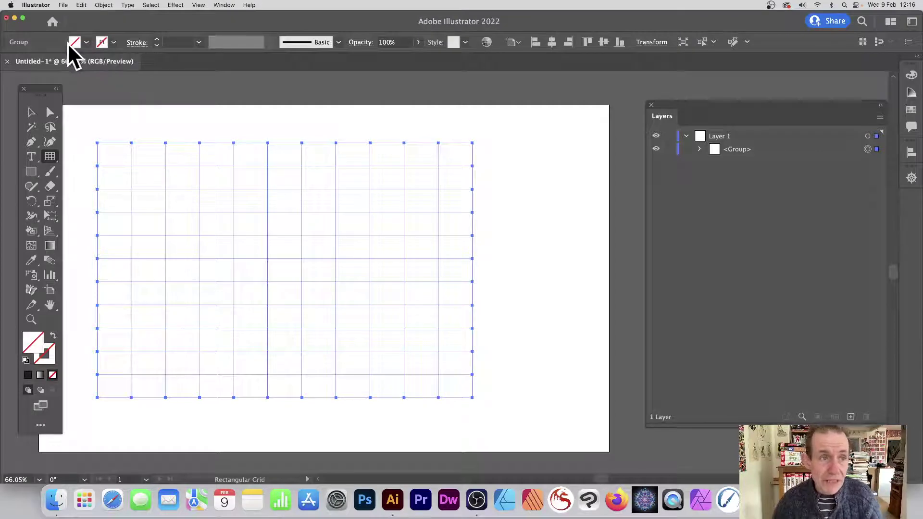
# Give the grid lines a purple 9 pt stroke after trying red and magenta.
pyautogui.click(113, 42)
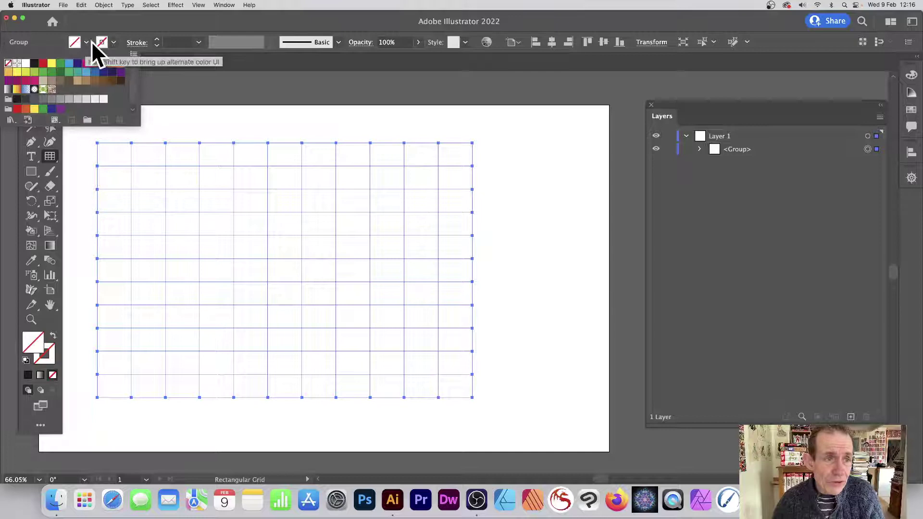
pyautogui.click(43, 63)
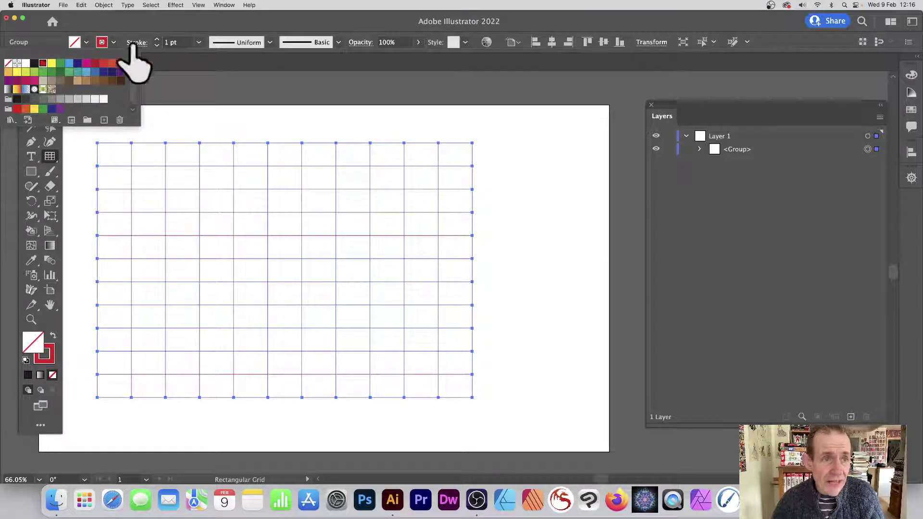
pyautogui.click(83, 64)
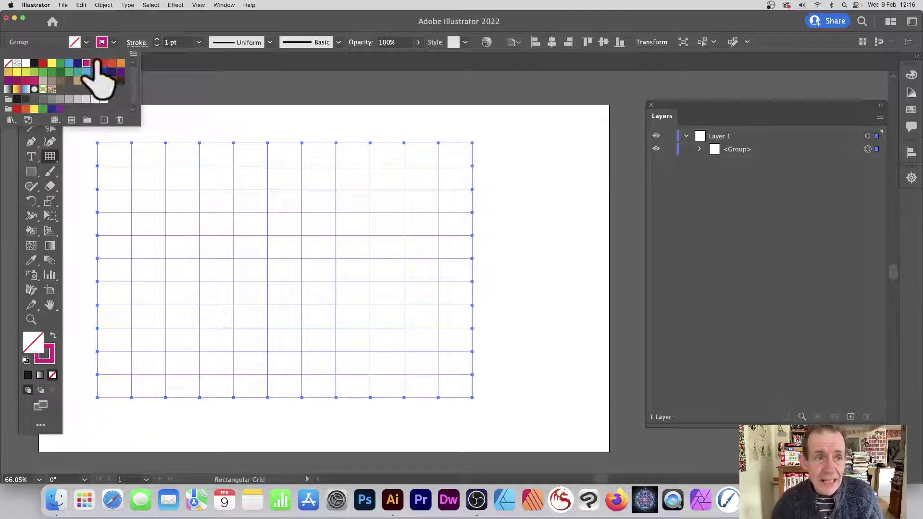
pyautogui.click(116, 72)
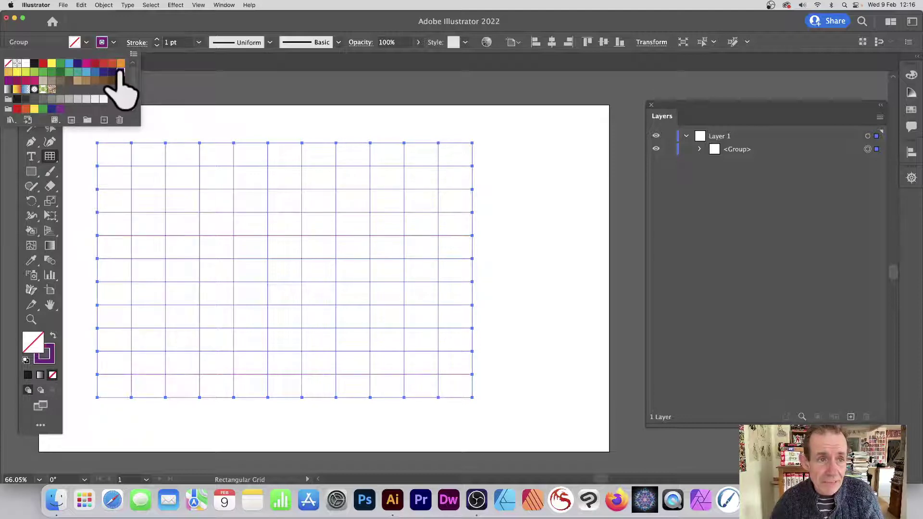
pyautogui.click(198, 42)
pyautogui.click(198, 41)
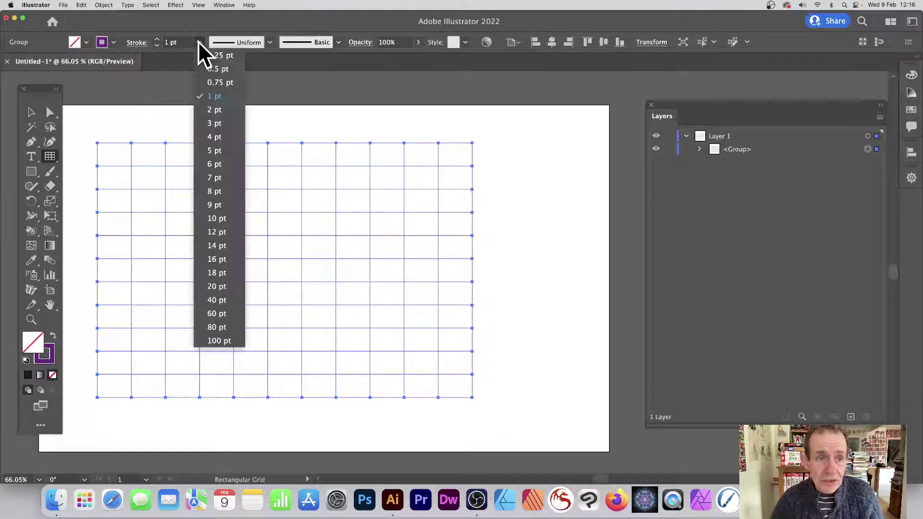
pyautogui.click(208, 202)
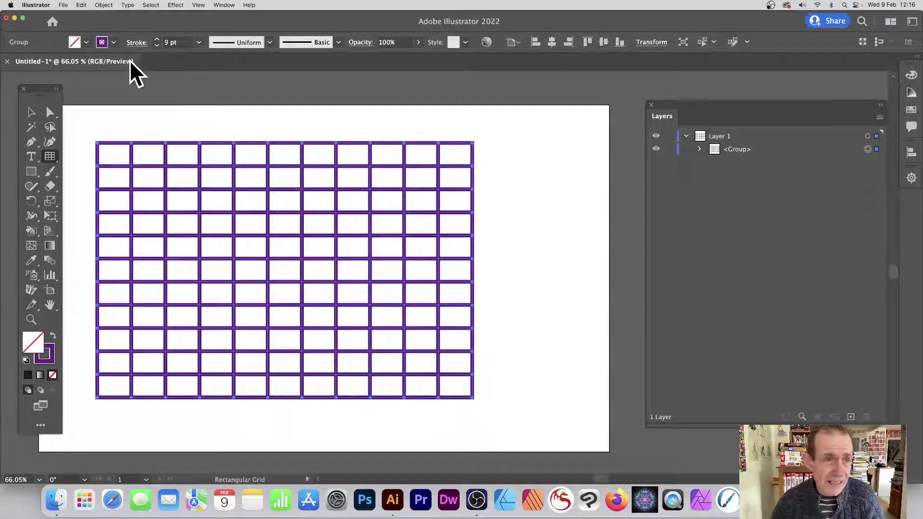
# Try tan, green and yellow cell fills, then set the grid's fill to None.
pyautogui.click(86, 42)
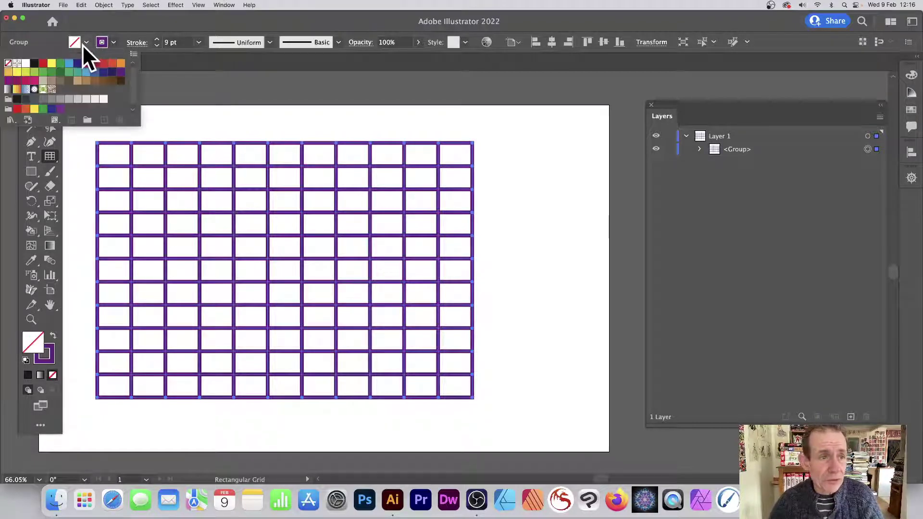
pyautogui.click(43, 80)
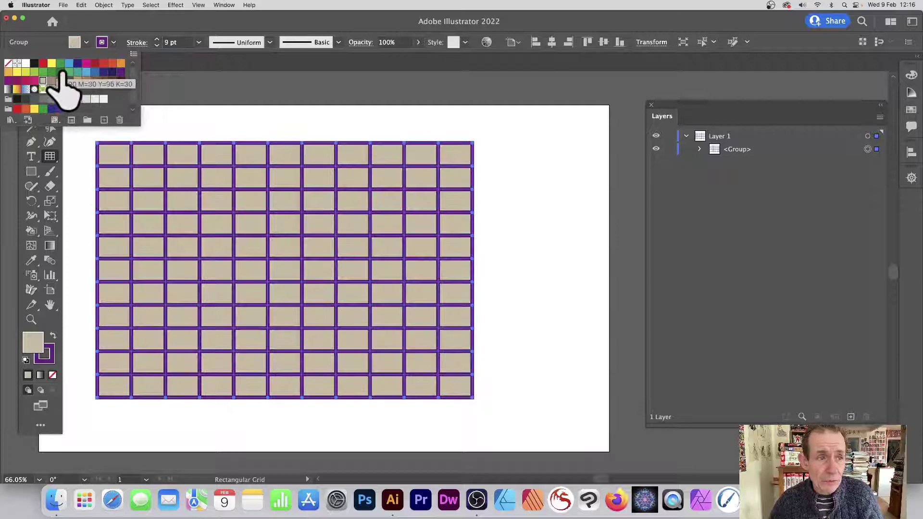
pyautogui.click(43, 71)
pyautogui.click(51, 72)
pyautogui.click(60, 62)
pyautogui.click(51, 63)
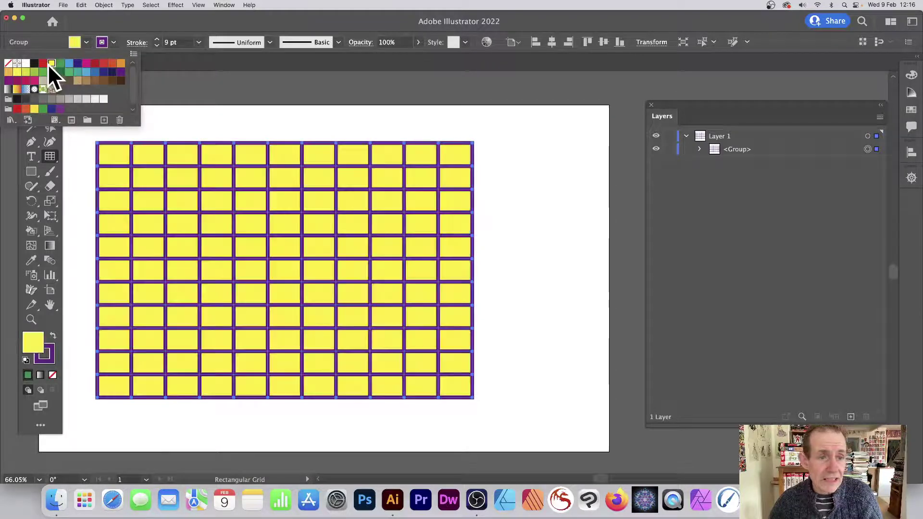
pyautogui.click(8, 64)
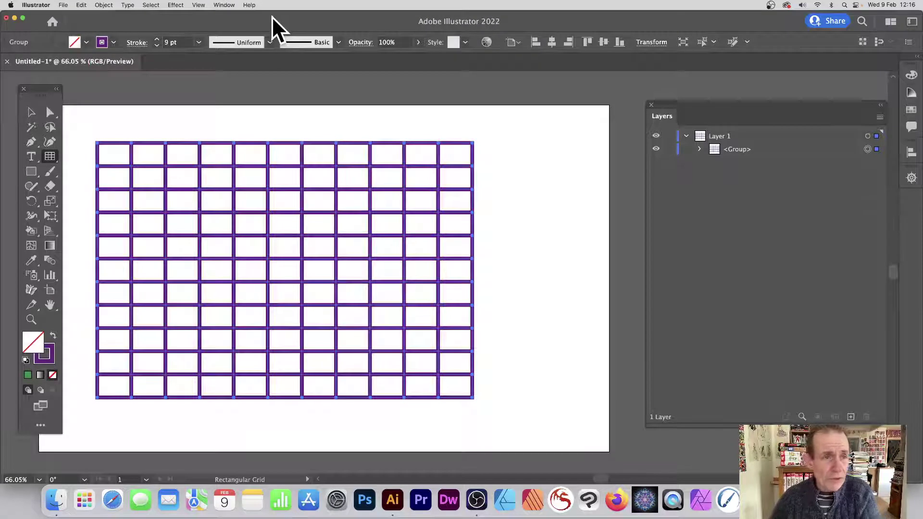
# In the Stroke panel, try Dashed Line, switch it off, and set weight to 12 pt.
pyautogui.click(133, 42)
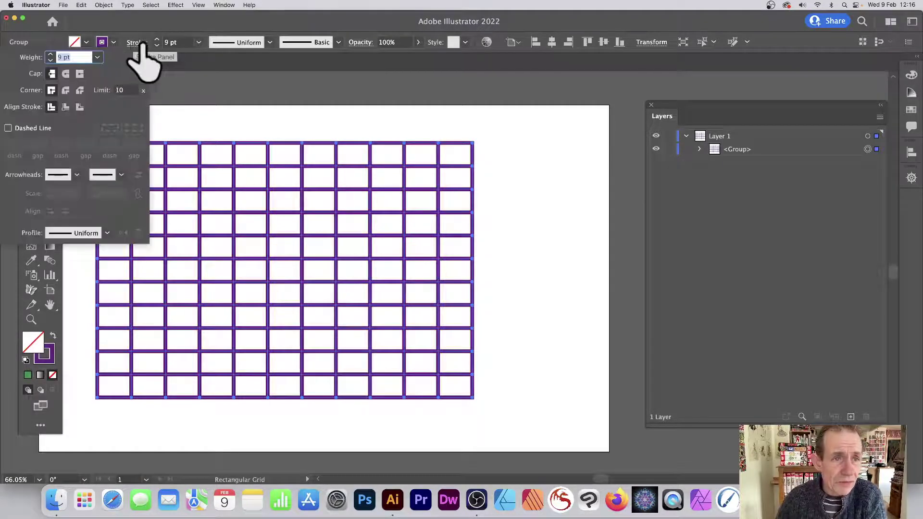
pyautogui.click(9, 128)
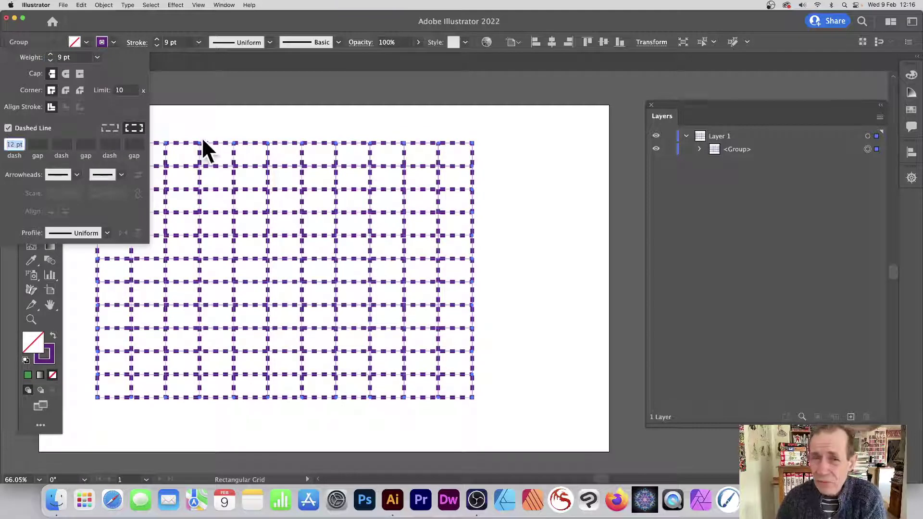
pyautogui.click(8, 127)
pyautogui.click(98, 57)
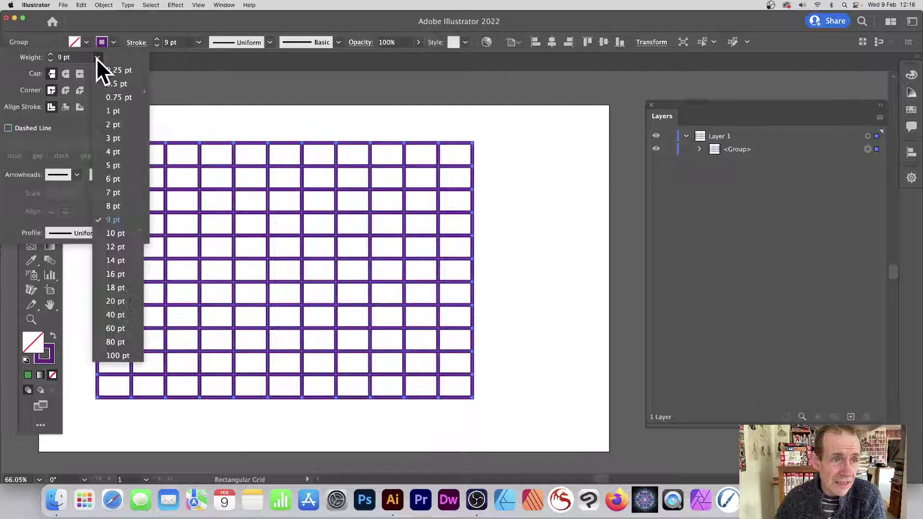
pyautogui.click(115, 247)
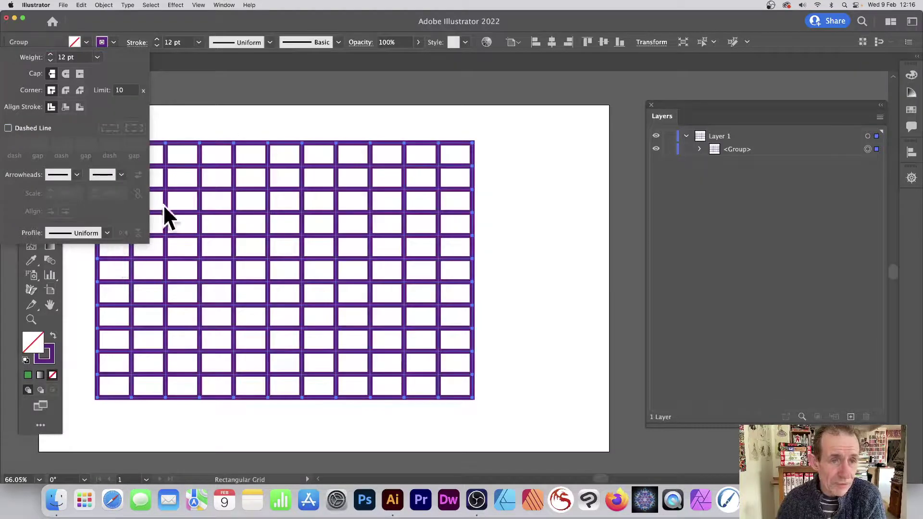
# Try two tapered width profiles on the grid lines, leaving grid options unchanged.
pyautogui.click(271, 44)
pyautogui.click(228, 83)
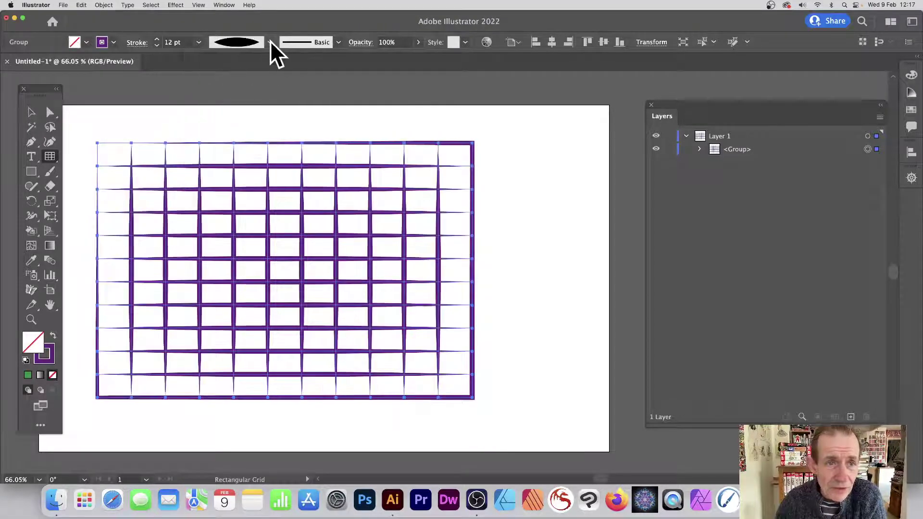
pyautogui.click(270, 42)
pyautogui.click(235, 101)
pyautogui.click(234, 79)
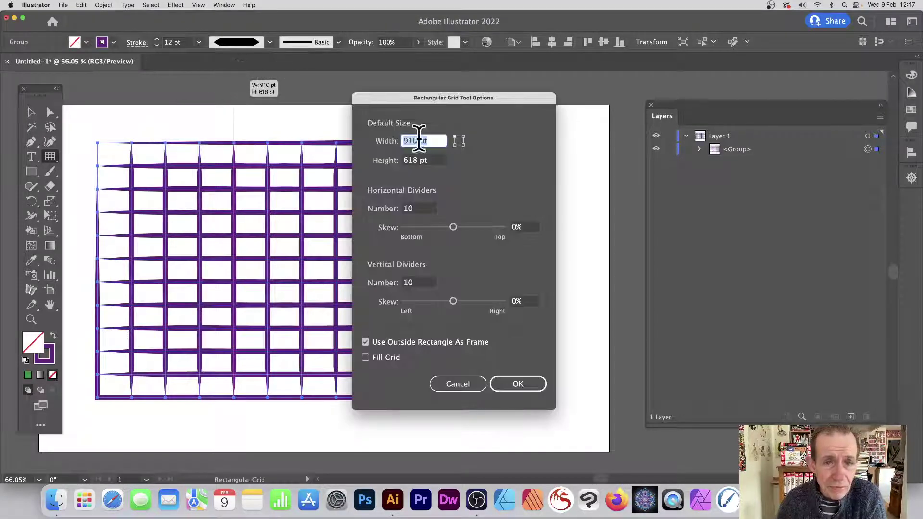
pyautogui.click(459, 385)
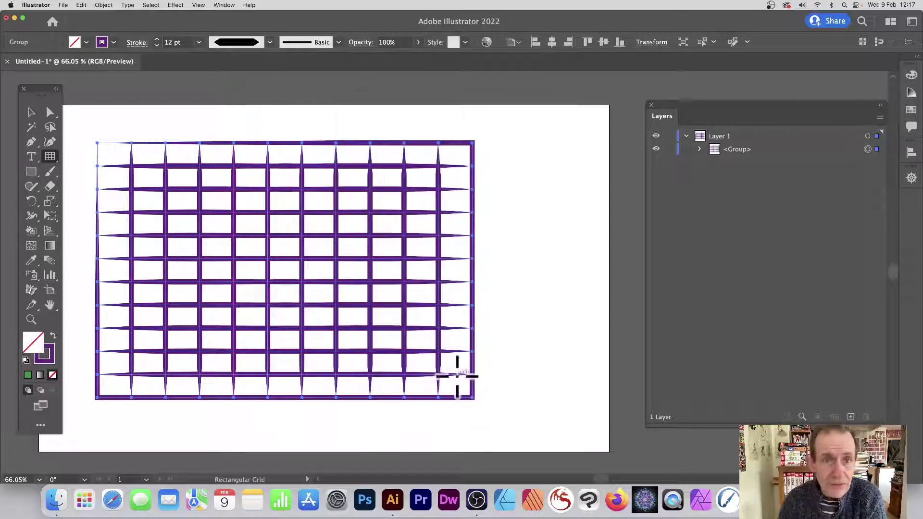
# Try charcoal, arrow and patterned brushes, end on a soft 6.00 brush, then delete the grid.
pyautogui.click(339, 42)
pyautogui.click(252, 105)
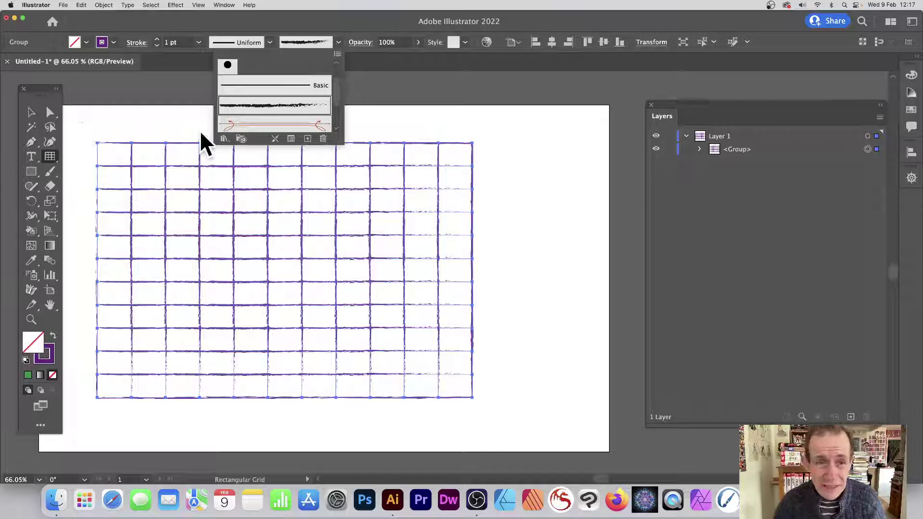
pyautogui.click(283, 126)
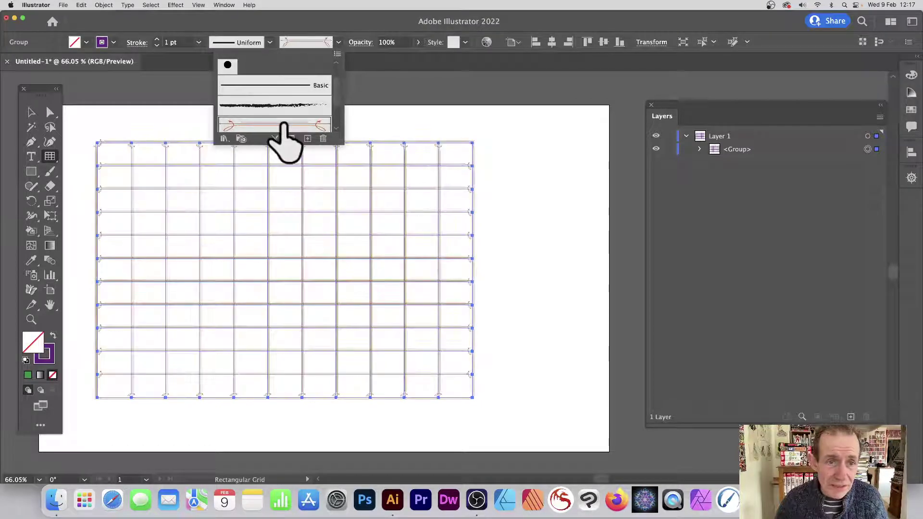
pyautogui.scroll(-2, 318, 112)
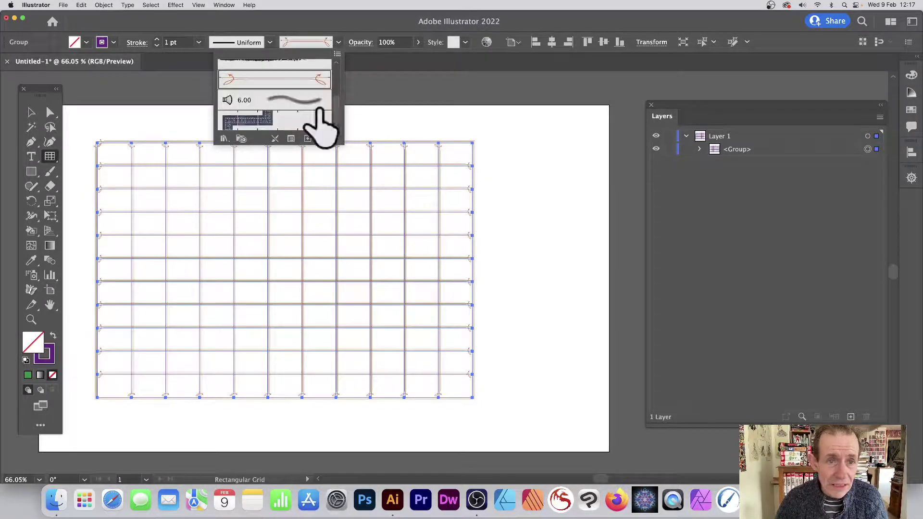
pyautogui.click(246, 123)
pyautogui.click(292, 99)
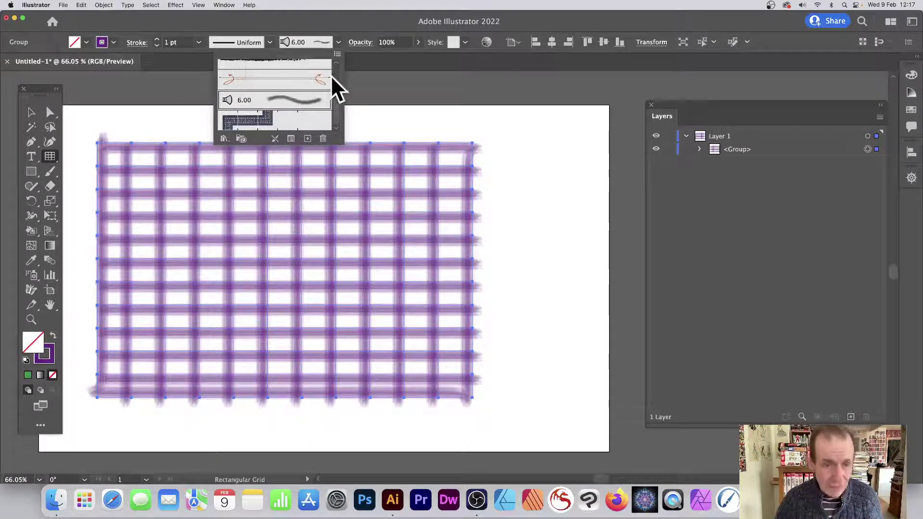
pyautogui.press('Delete')
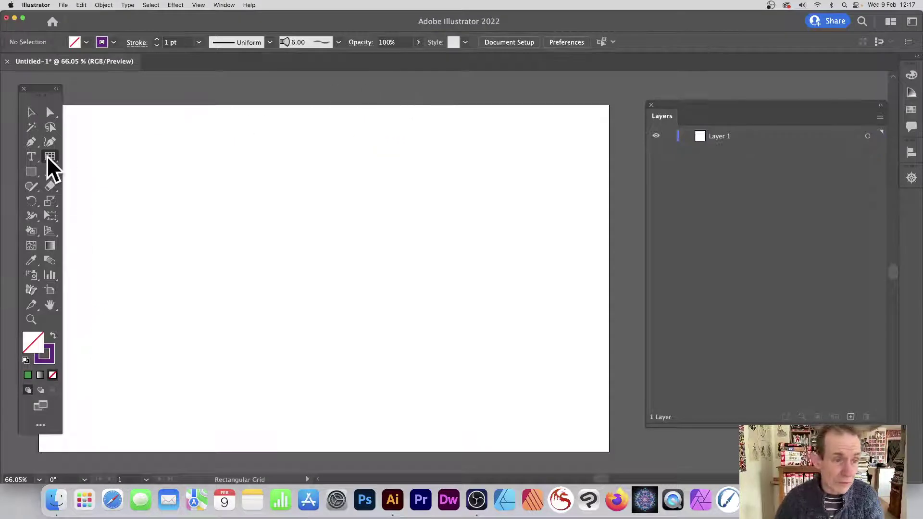
# Drag out a new rectangular grid and give its purple lines a 10 pt weight.
pyautogui.moveTo(161, 143); pyautogui.dragTo(511, 391)
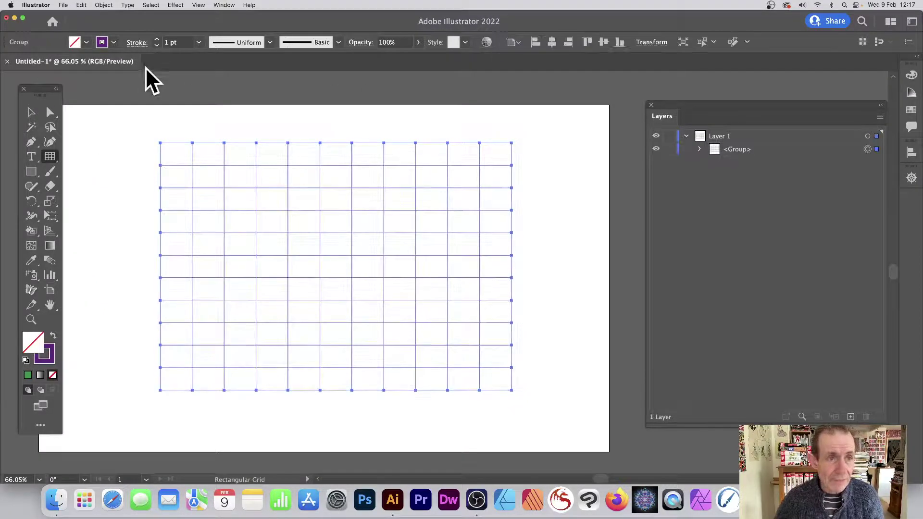
pyautogui.click(200, 43)
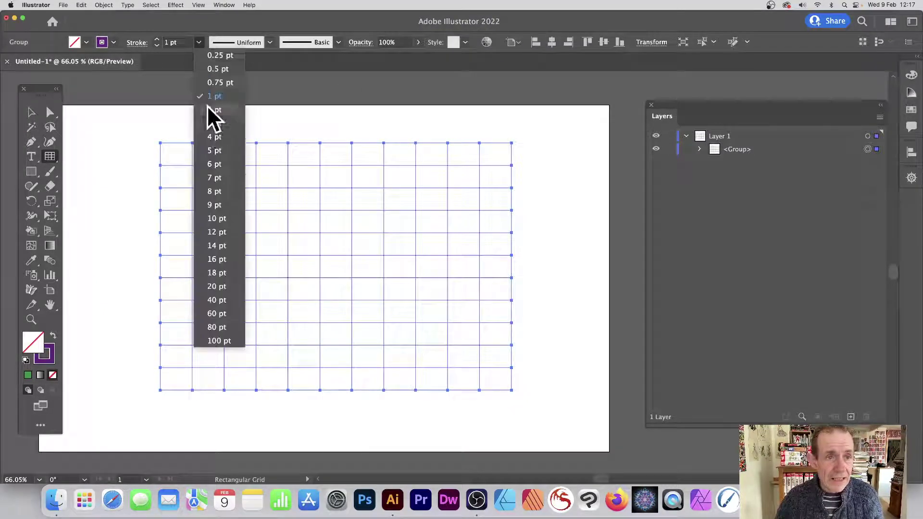
pyautogui.click(214, 219)
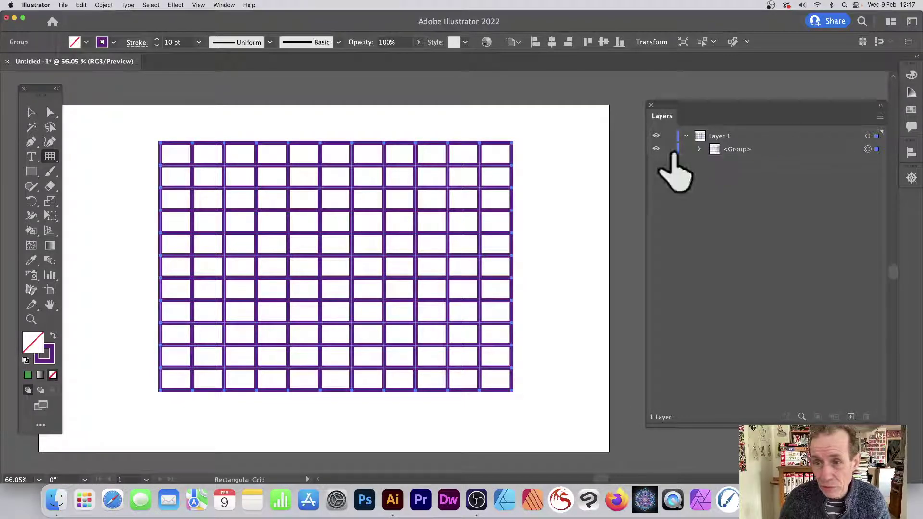
# Make one grid line magenta, 20 pt, with the lens-shaped Width Profile 1.
pyautogui.click(699, 149)
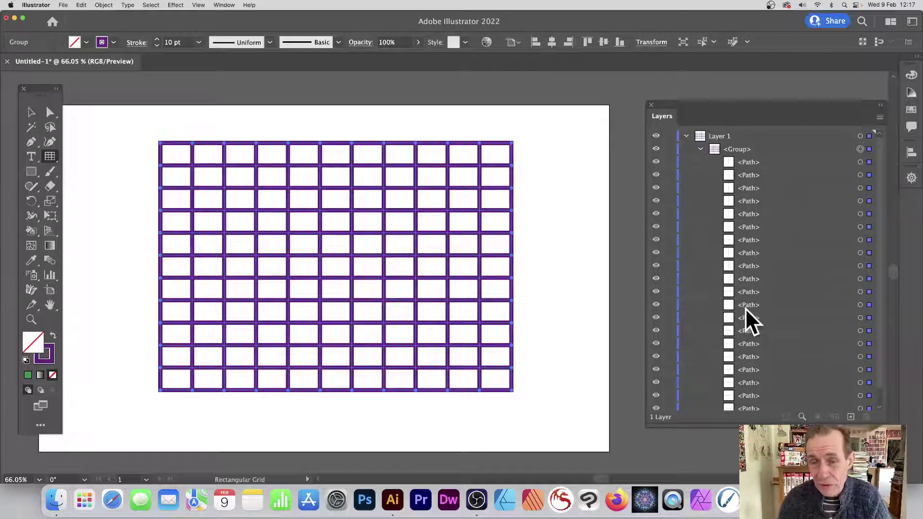
pyautogui.click(860, 165)
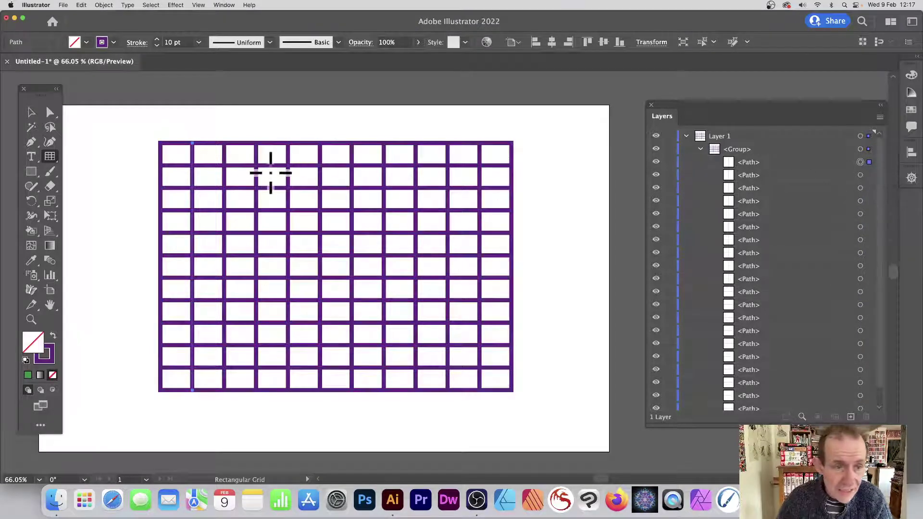
pyautogui.click(112, 42)
pyautogui.click(88, 65)
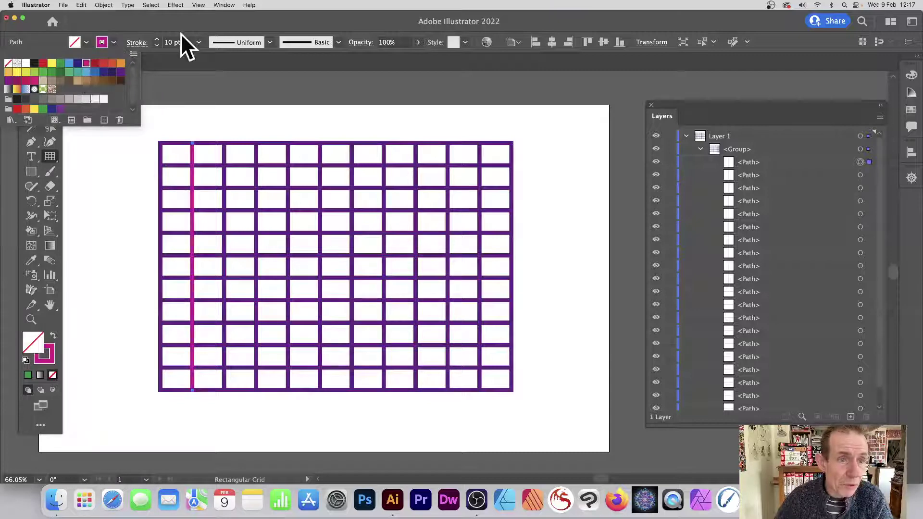
pyautogui.click(198, 43)
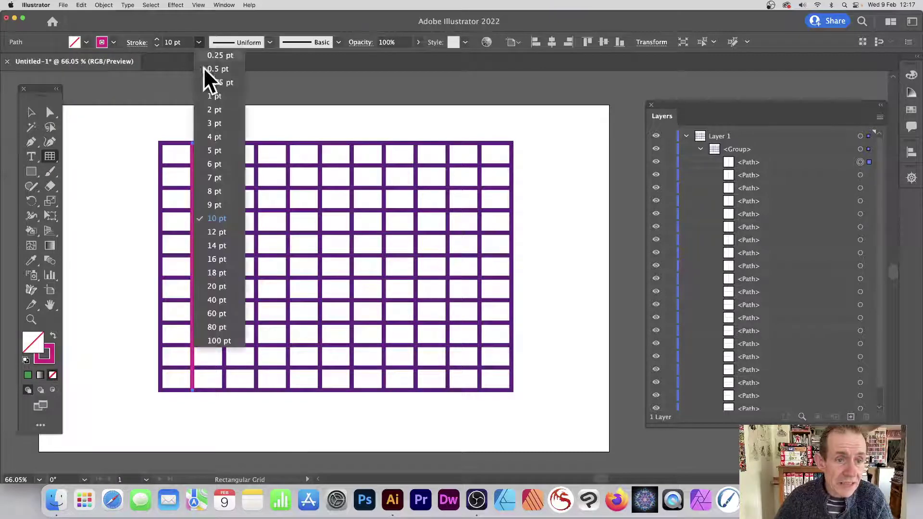
pyautogui.click(215, 281)
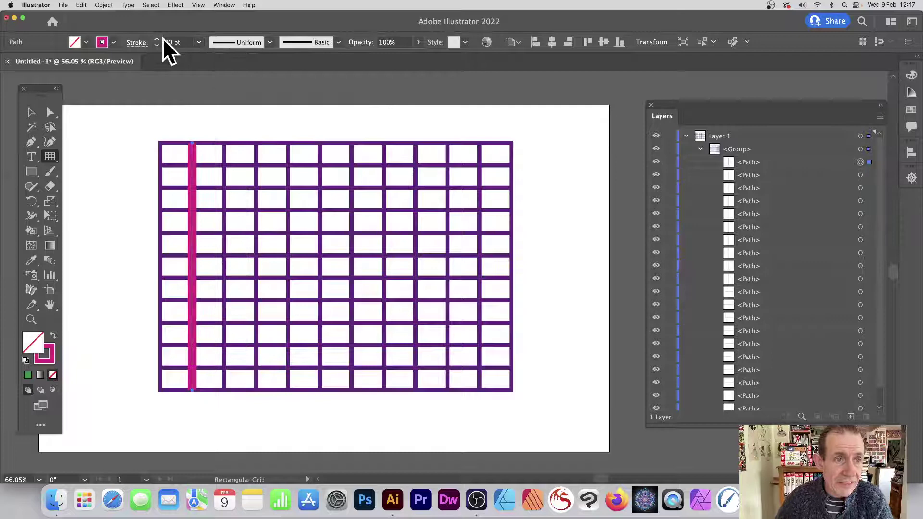
pyautogui.click(267, 41)
pyautogui.click(227, 81)
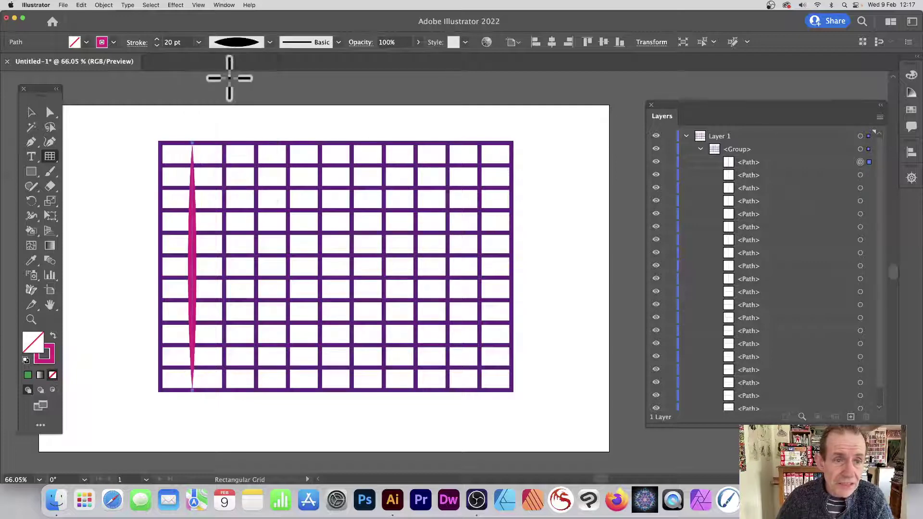
# Drag the tapered magenta line off the grid with Direct Selection.
pyautogui.click(50, 112)
pyautogui.moveTo(192, 143); pyautogui.dragTo(115, 119)
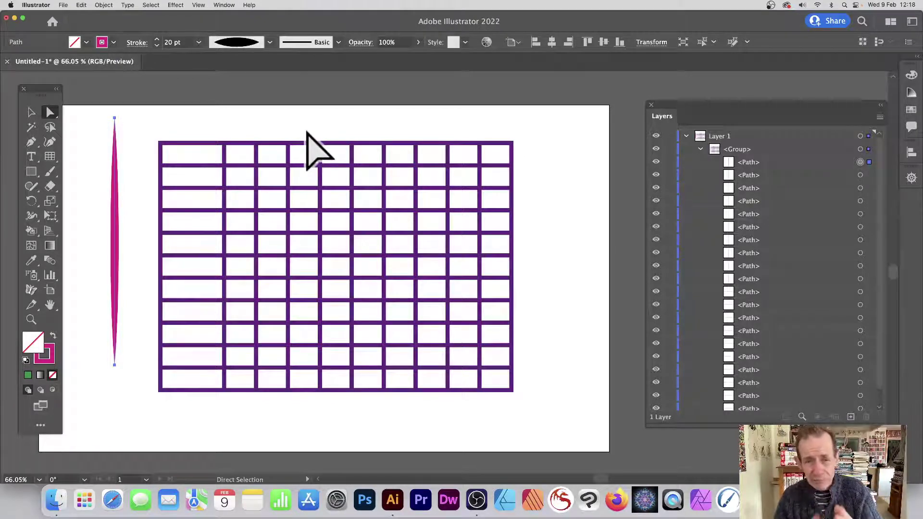
pyautogui.click(31, 112)
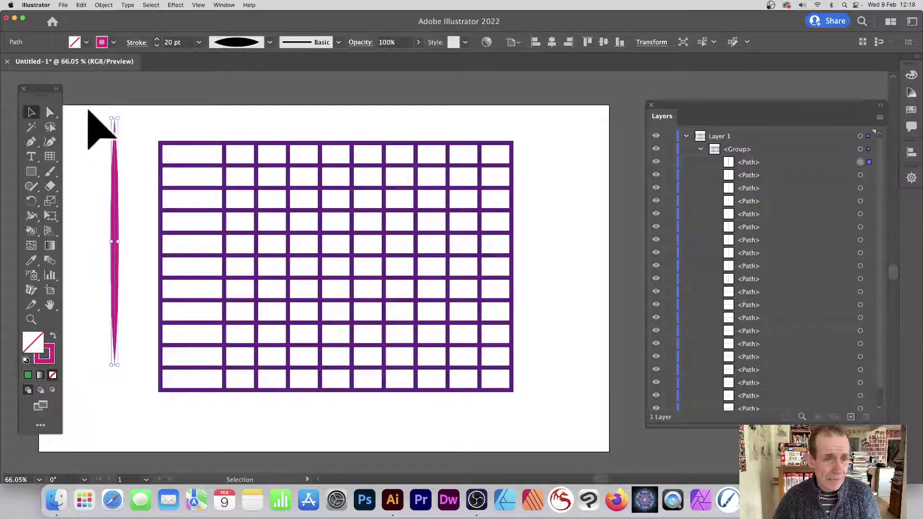
# Clear the artboard and enter 5 horizontal and 5 vertical dividers in the grid tool options.
pyautogui.press('super+a')
pyautogui.press('BackSpace')
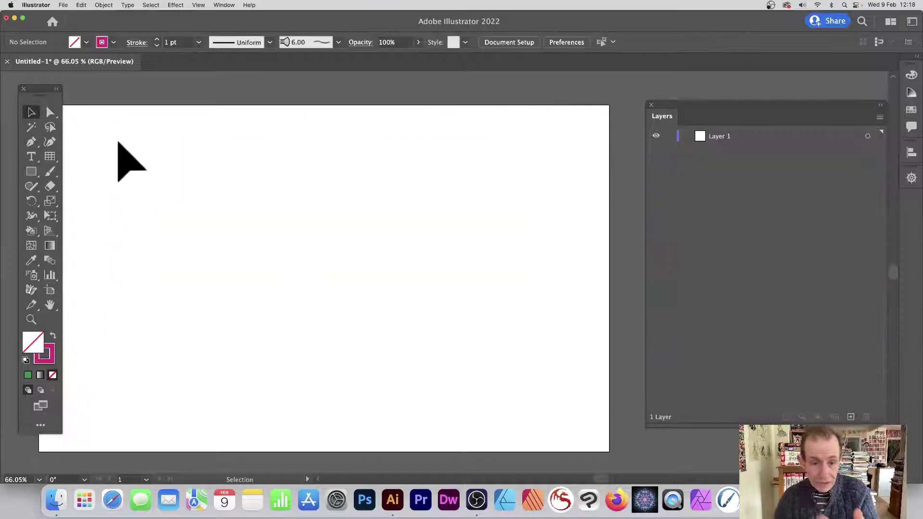
pyautogui.doubleClick(51, 158)
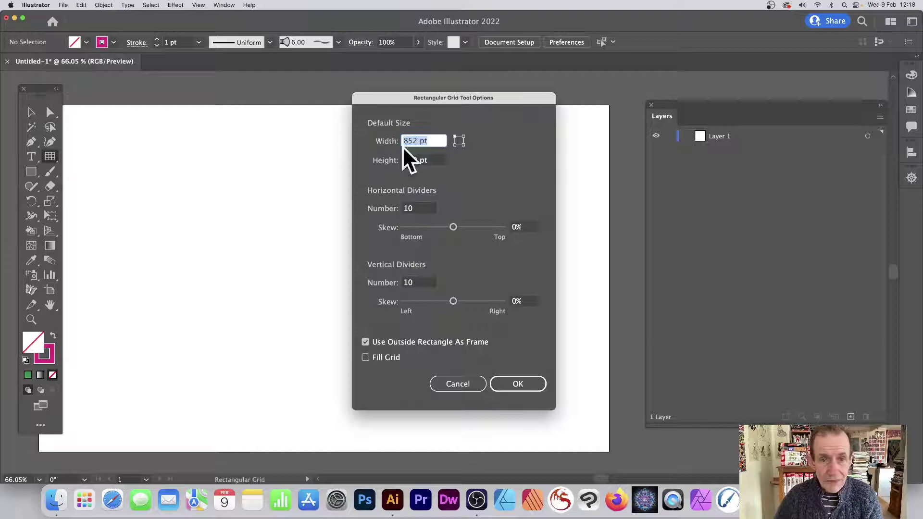
pyautogui.doubleClick(423, 208)
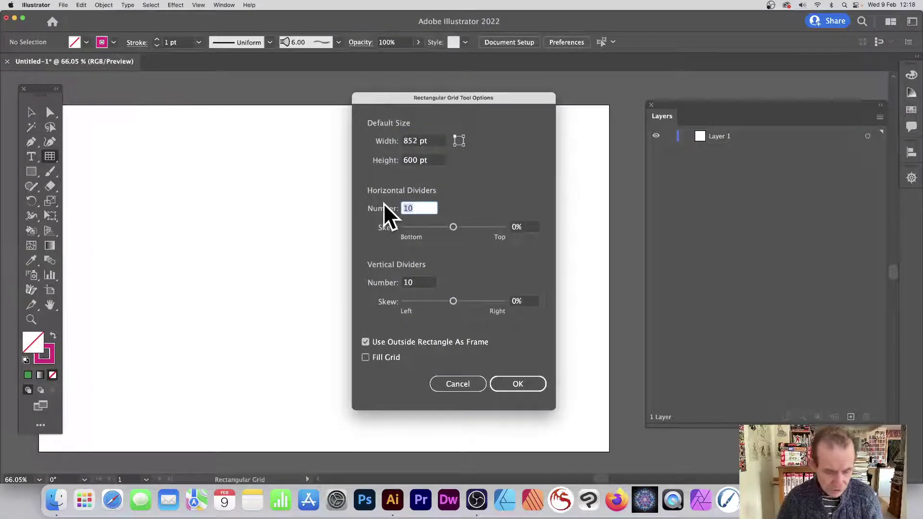
pyautogui.write('5')
pyautogui.doubleClick(408, 283)
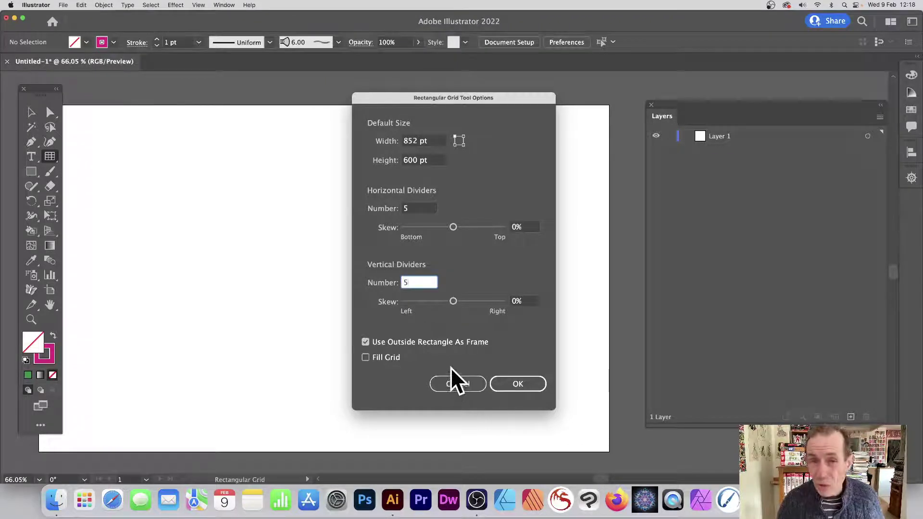
pyautogui.press('alt')
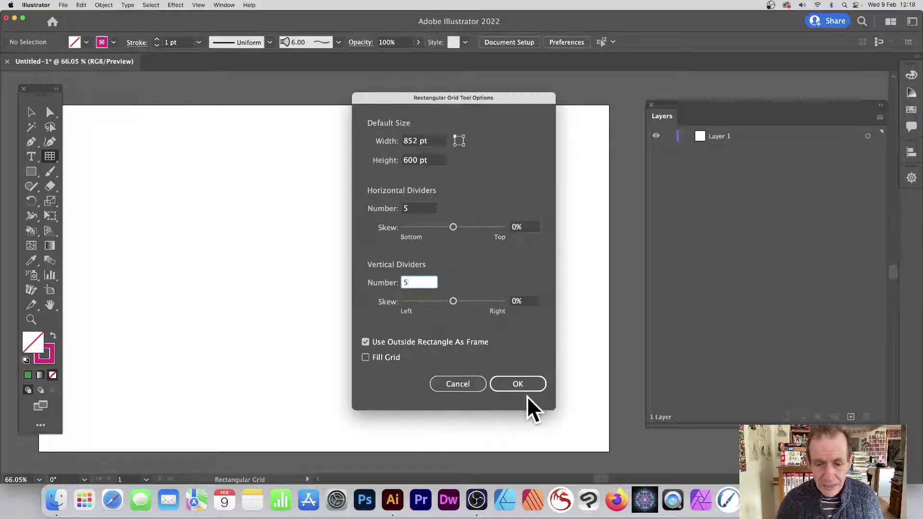
# Confirm the 5-divider settings, drag out a 6×6 grid, and set its lines to 16 pt.
pyautogui.click(521, 380)
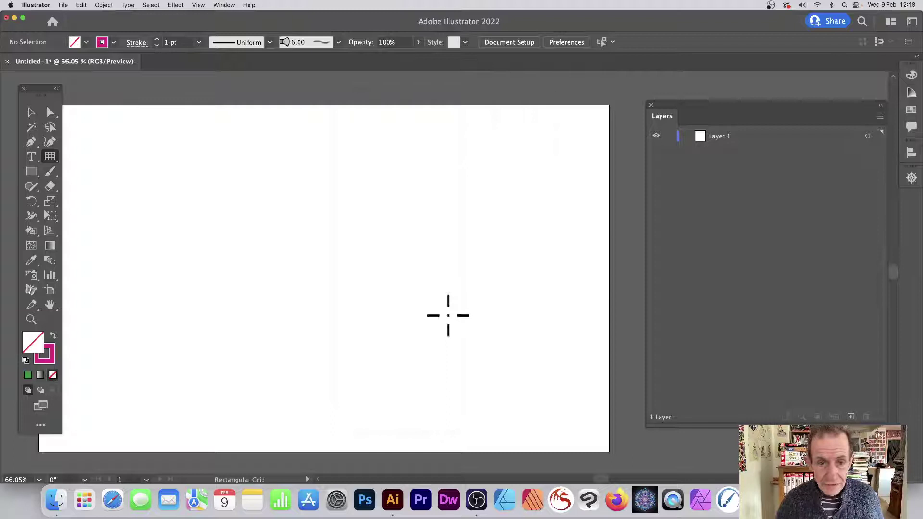
pyautogui.moveTo(166, 137); pyautogui.dragTo(443, 393)
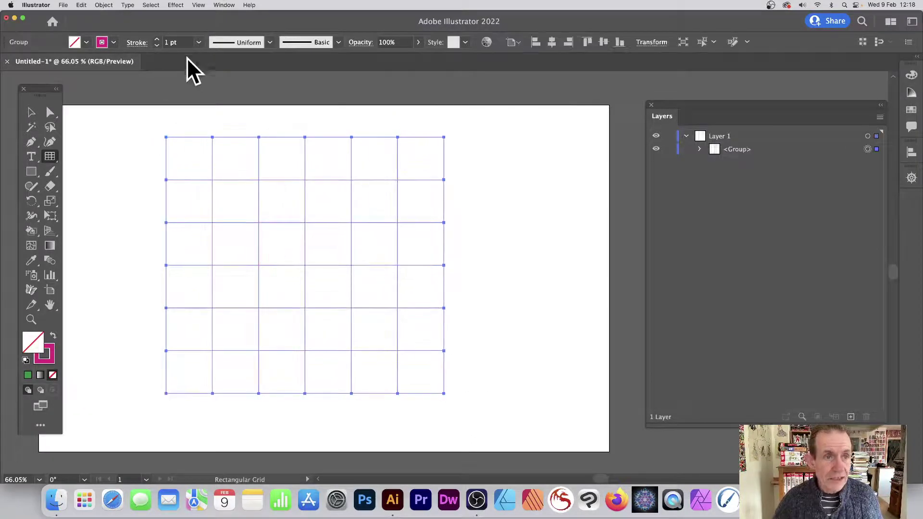
pyautogui.click(198, 43)
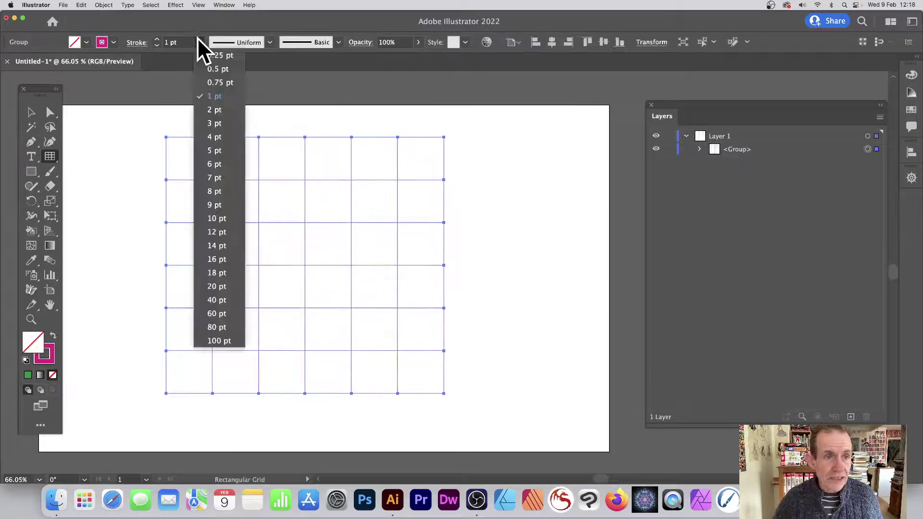
pyautogui.click(219, 260)
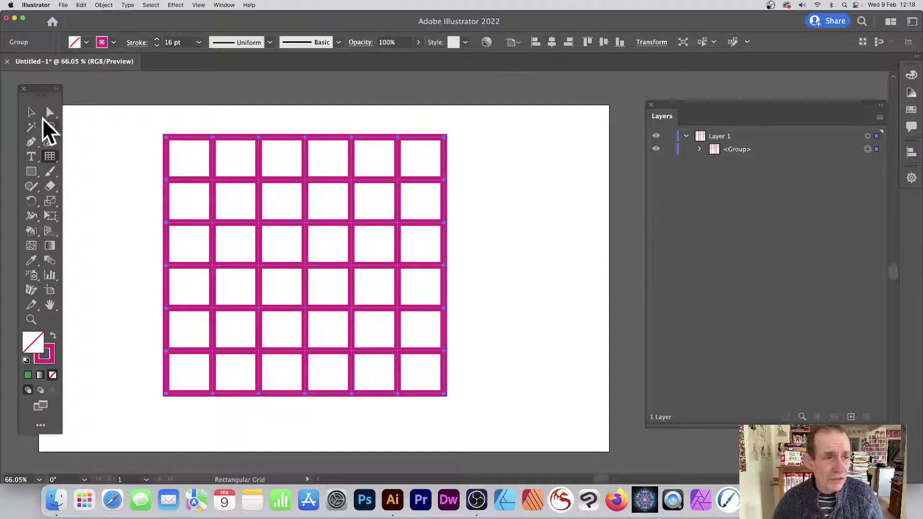
# Use Object > Expand with Fill and Stroke checked to turn the 16 pt lines into shapes.
pyautogui.click(103, 6)
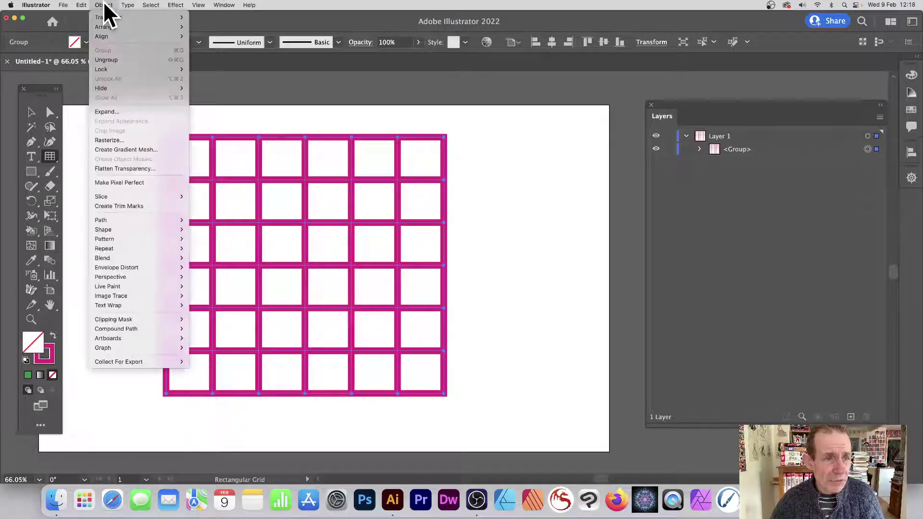
pyautogui.click(123, 111)
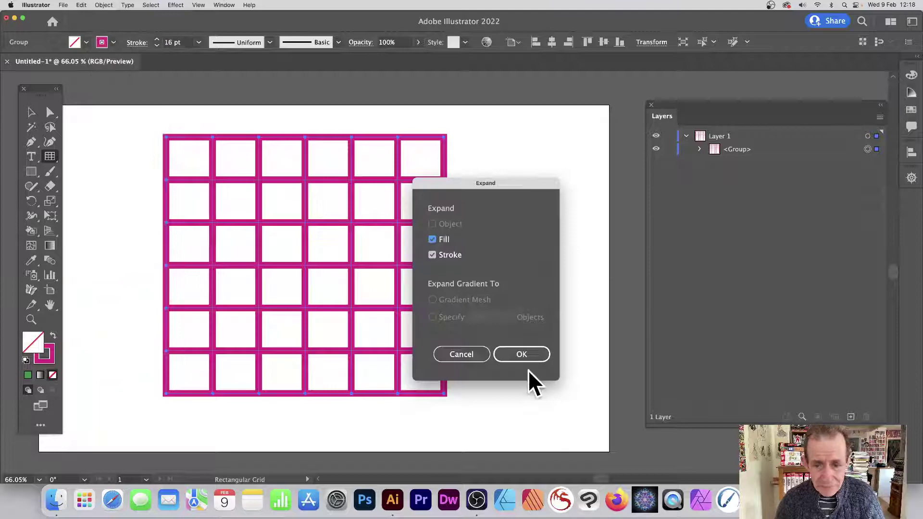
pyautogui.click(524, 355)
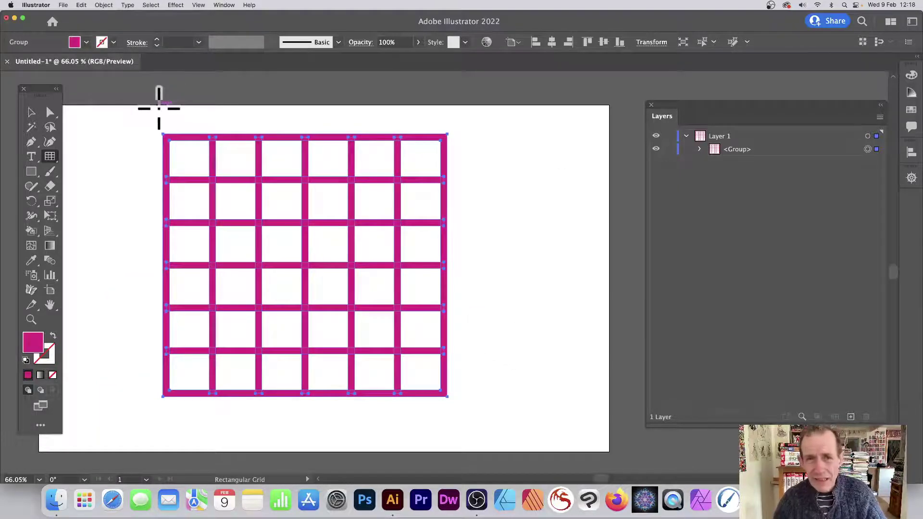
# Unite the expanded grid pieces into one compound path with the Pathfinder panel.
pyautogui.click(224, 5)
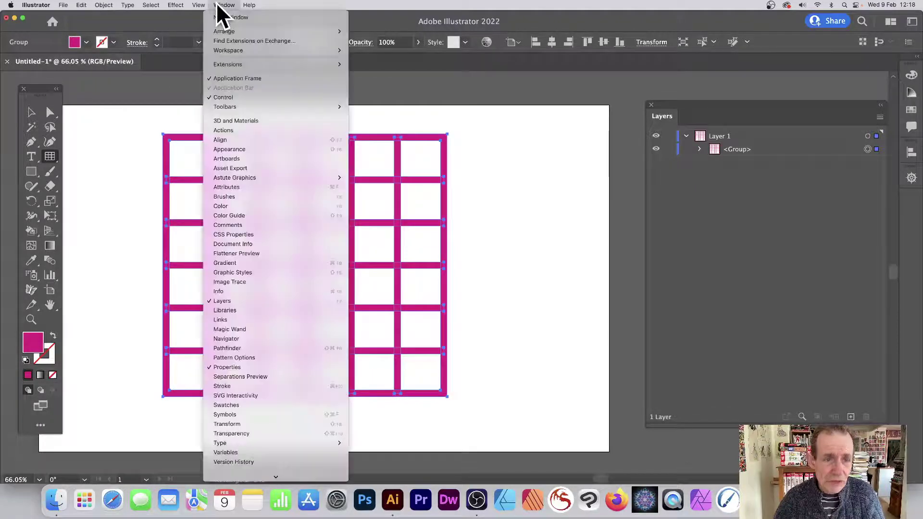
pyautogui.click(238, 348)
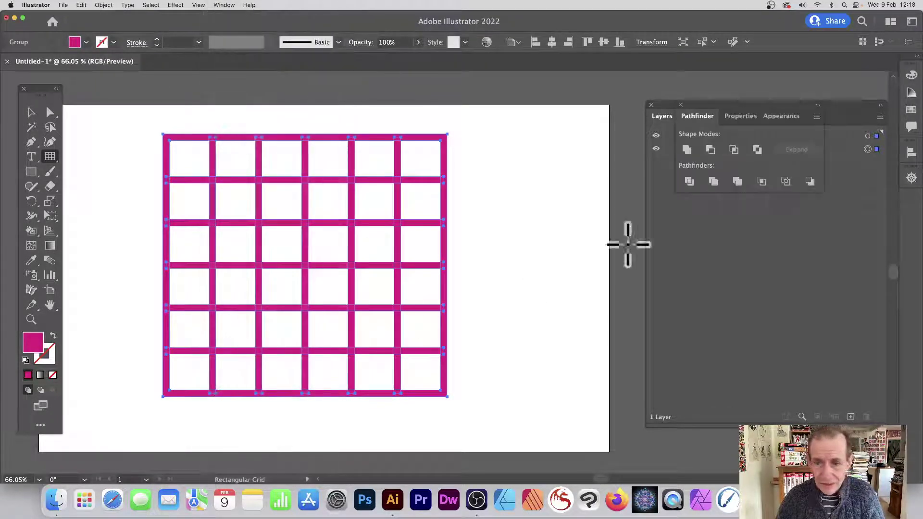
pyautogui.click(686, 149)
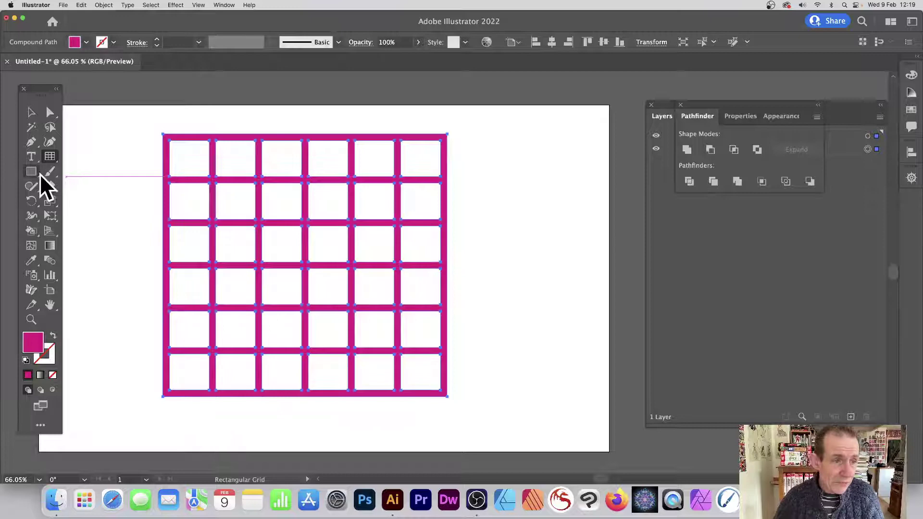
# Fill the united grid with a light blue swatch.
pyautogui.click(86, 41)
pyautogui.click(69, 63)
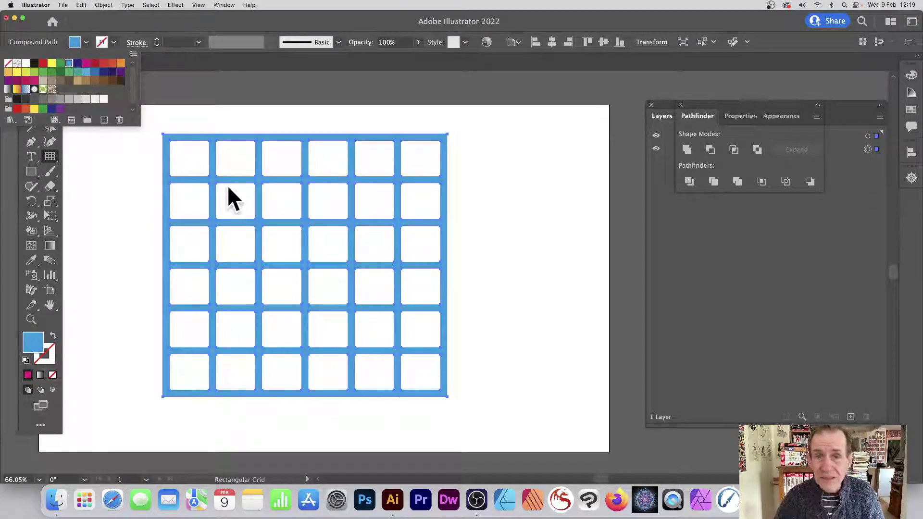
pyautogui.click(33, 235)
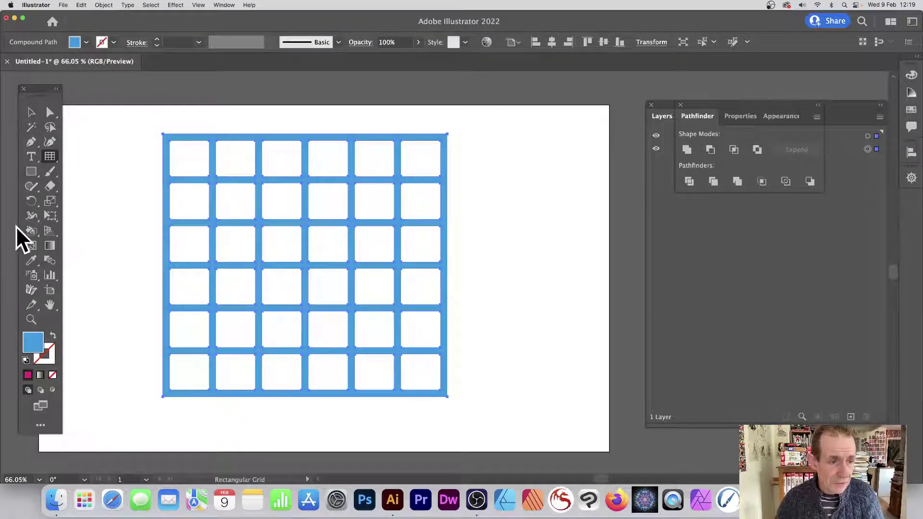
# With the Live Paint Bucket, fill the third top-row cell navy.
pyautogui.click(28, 229)
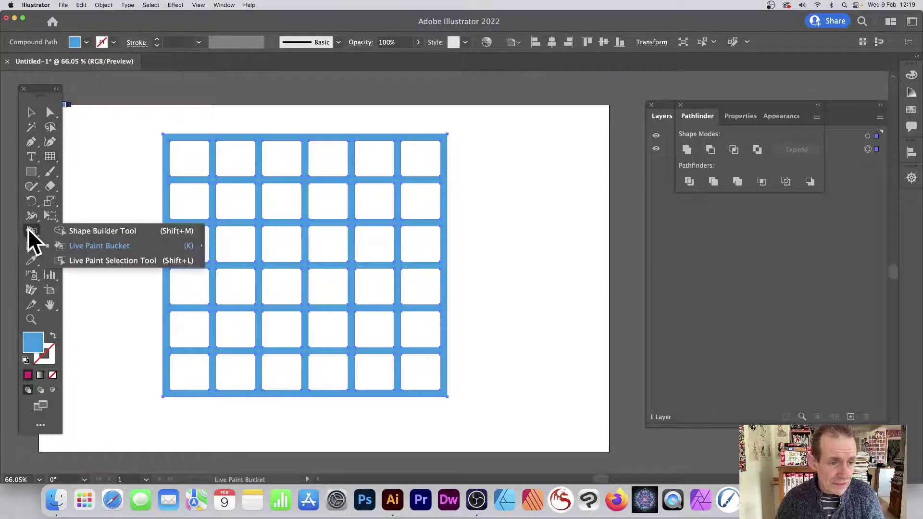
pyautogui.click(98, 248)
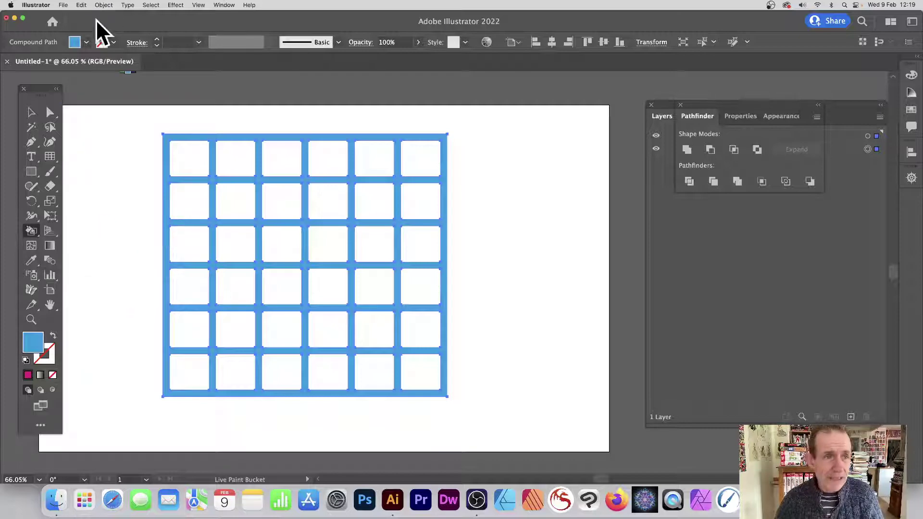
pyautogui.click(85, 42)
pyautogui.click(112, 63)
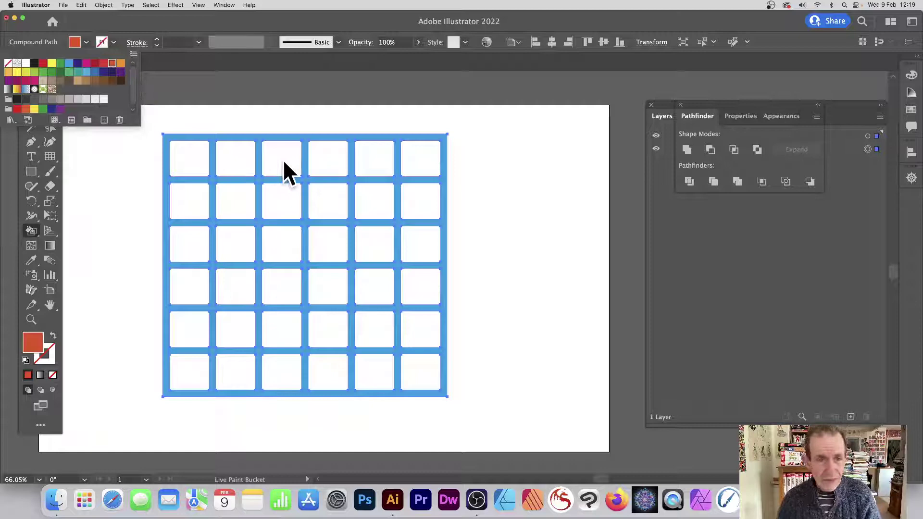
pyautogui.press('Right')
pyautogui.press('Right')
pyautogui.press('Right')
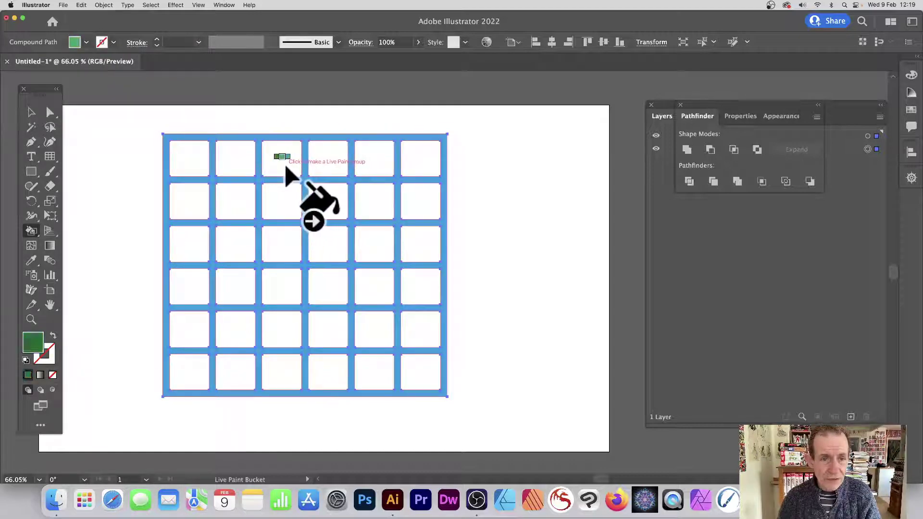
pyautogui.press('Right')
pyautogui.press('Right')
pyautogui.press('Right')
pyautogui.click(286, 169)
# Paint row-two cells magenta and green and a fourth-row cell yellow-green, then select the grid.
pyautogui.press('Right')
pyautogui.press('Right')
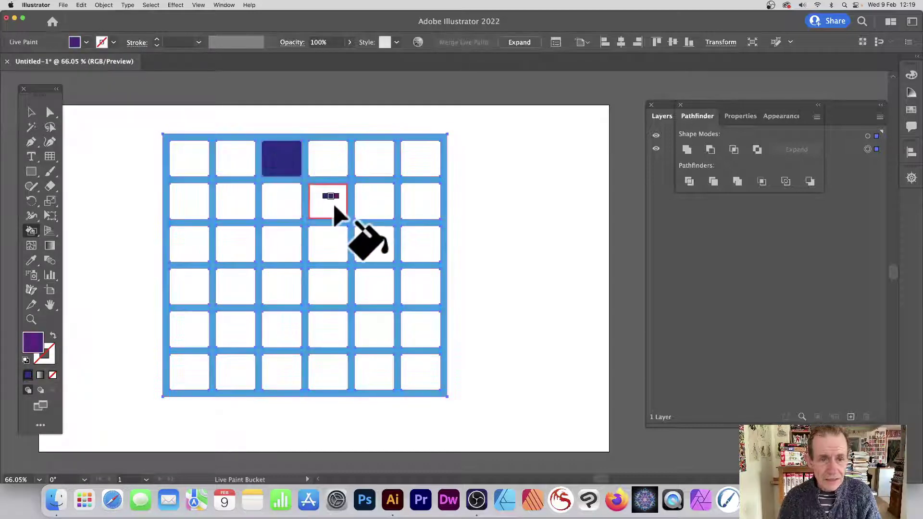
pyautogui.press('Right')
pyautogui.click(335, 207)
pyautogui.press('Right')
pyautogui.press('Right')
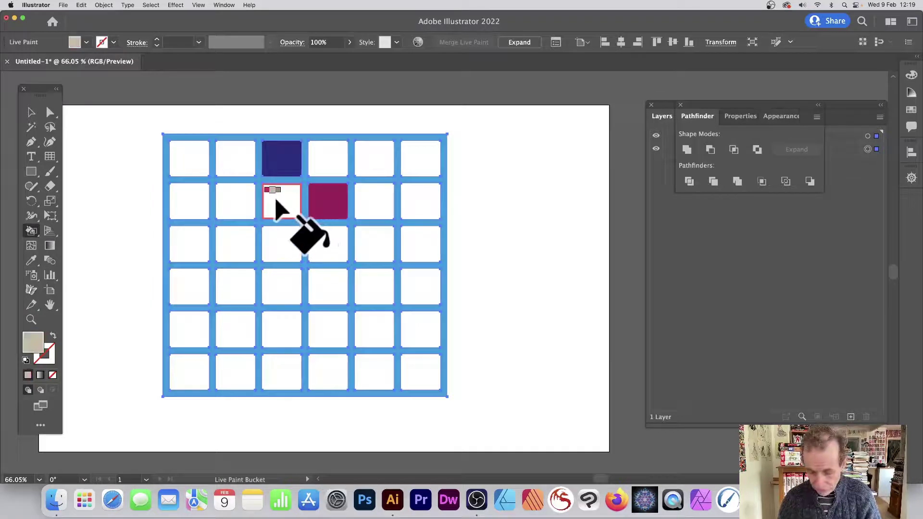
pyautogui.press('Left')
pyautogui.press('Left')
pyautogui.press('Left')
pyautogui.press('Left')
pyautogui.press('Left')
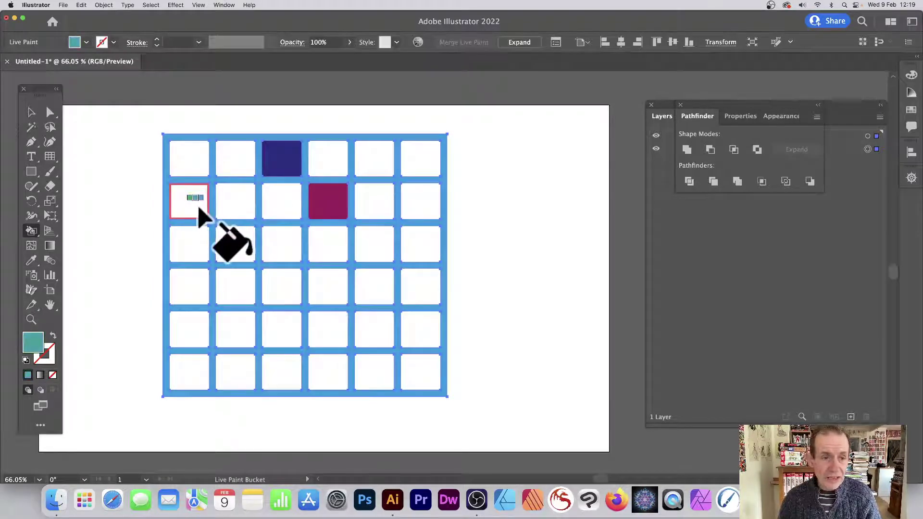
pyautogui.press('Left')
pyautogui.click(198, 208)
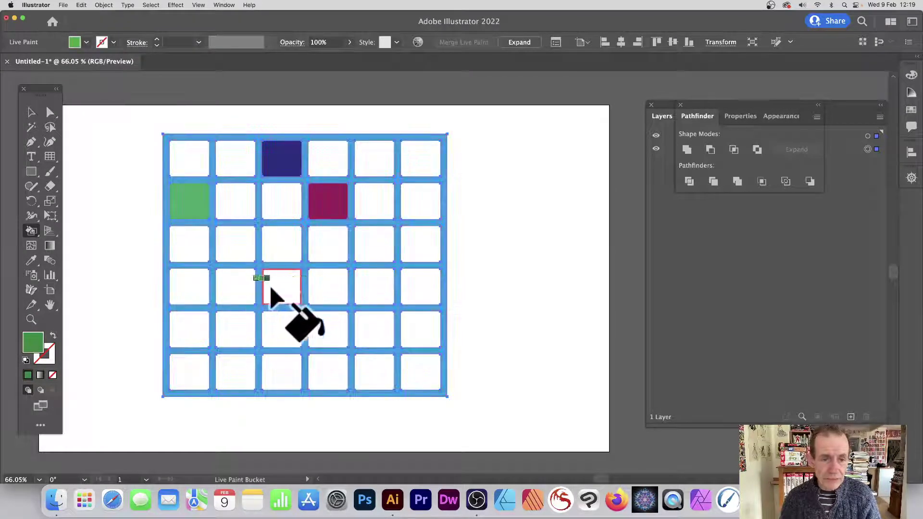
pyautogui.press('Left')
pyautogui.click(288, 289)
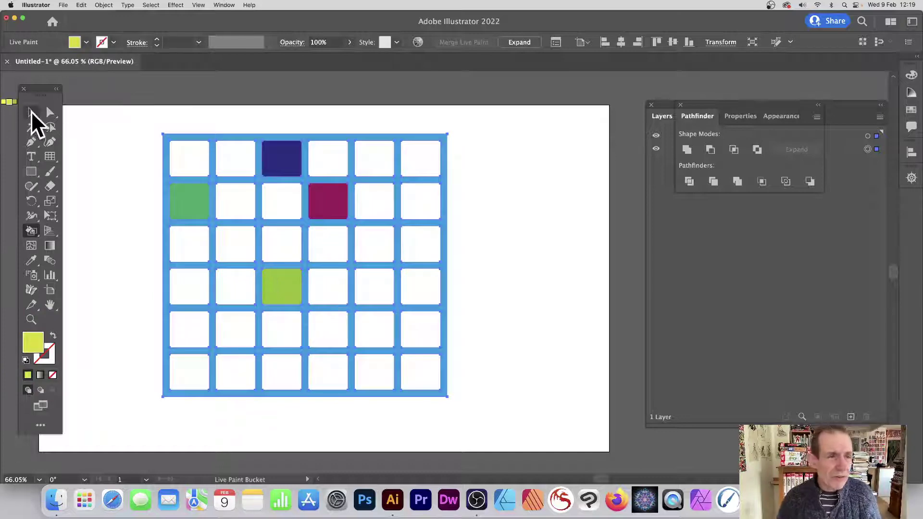
pyautogui.click(31, 111)
# Delete the painted grid and draw a new rectangular grid across most of the artboard.
pyautogui.press('Delete')
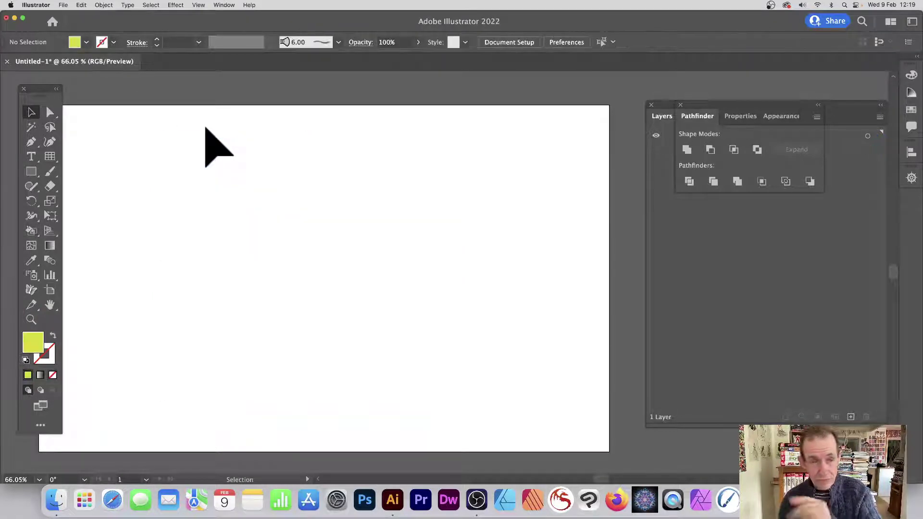
pyautogui.click(50, 155)
pyautogui.moveTo(171, 132); pyautogui.dragTo(511, 373)
# Give the new grid a red 16 pt stroke.
pyautogui.click(114, 41)
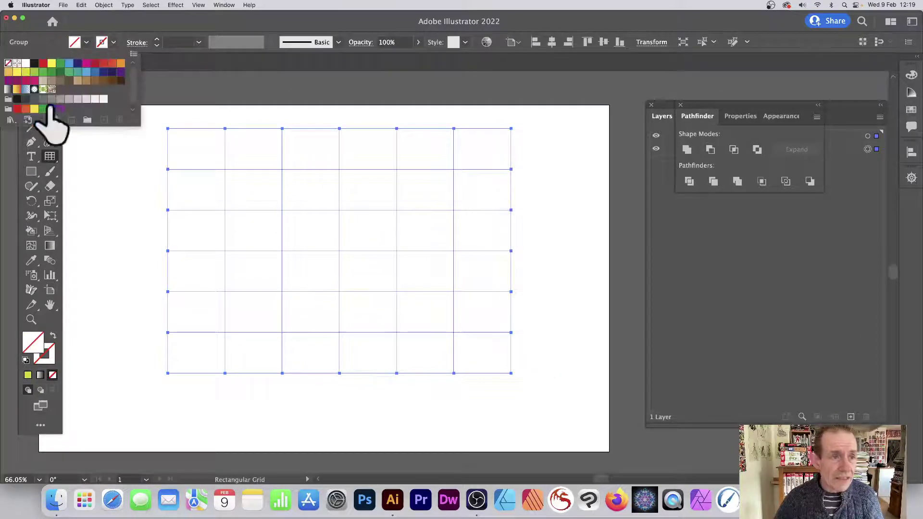
pyautogui.click(43, 63)
pyautogui.click(201, 47)
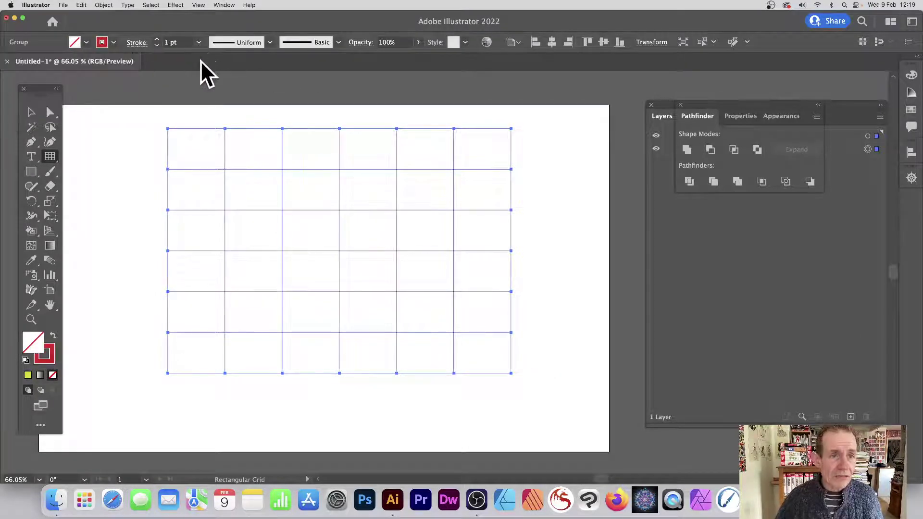
pyautogui.click(198, 43)
pyautogui.click(216, 259)
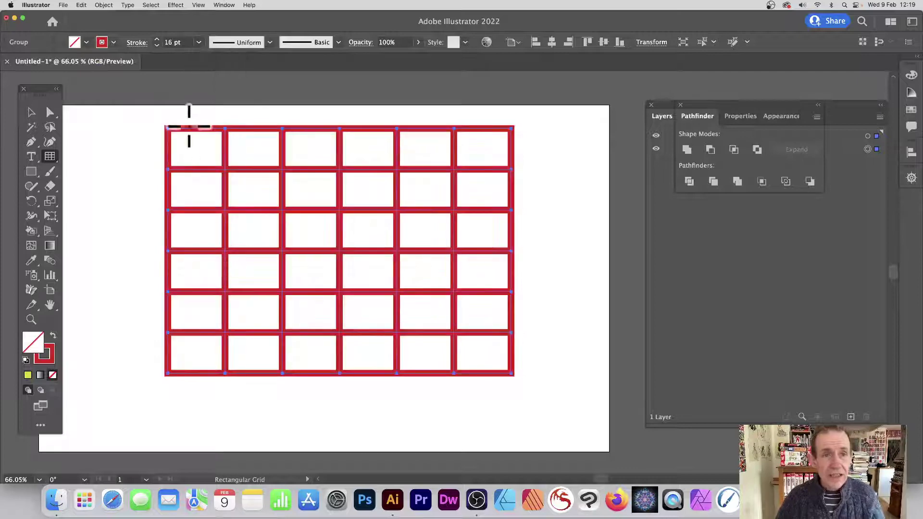
pyautogui.click(176, 3)
pyautogui.moveTo(200, 63)
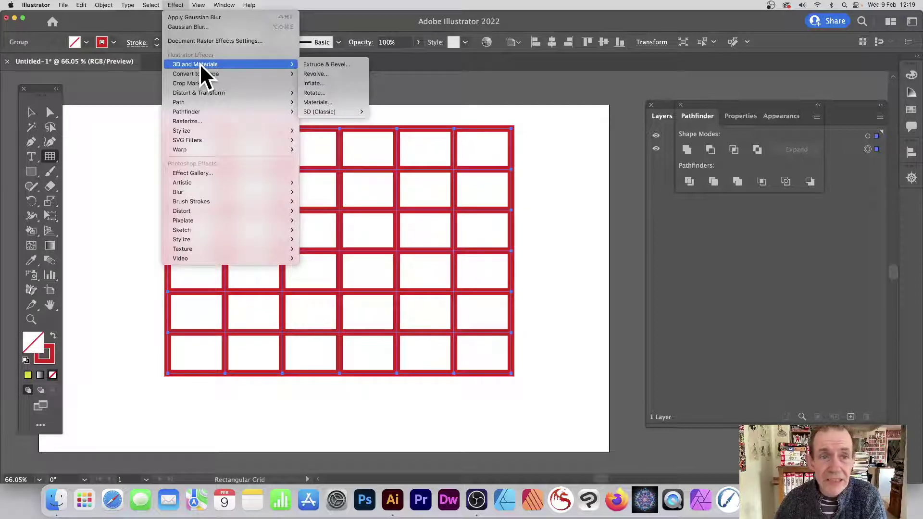
pyautogui.click(318, 64)
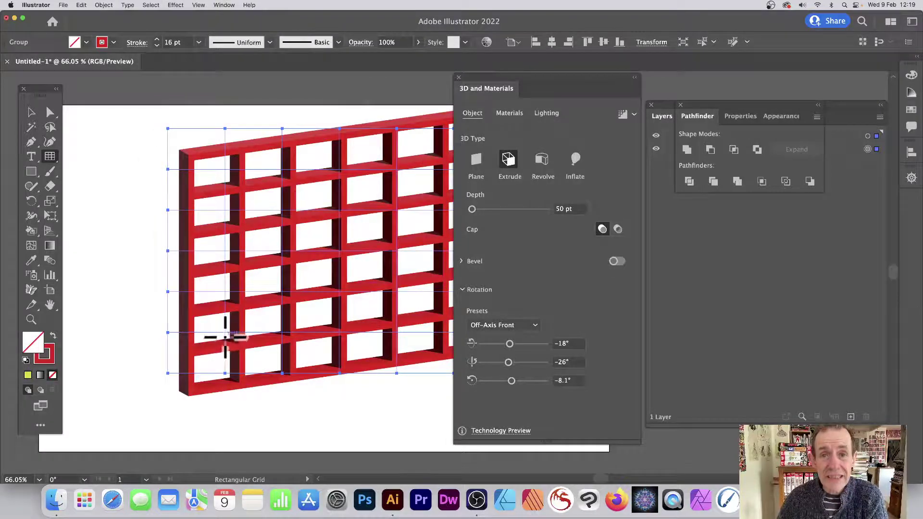
pyautogui.click(458, 78)
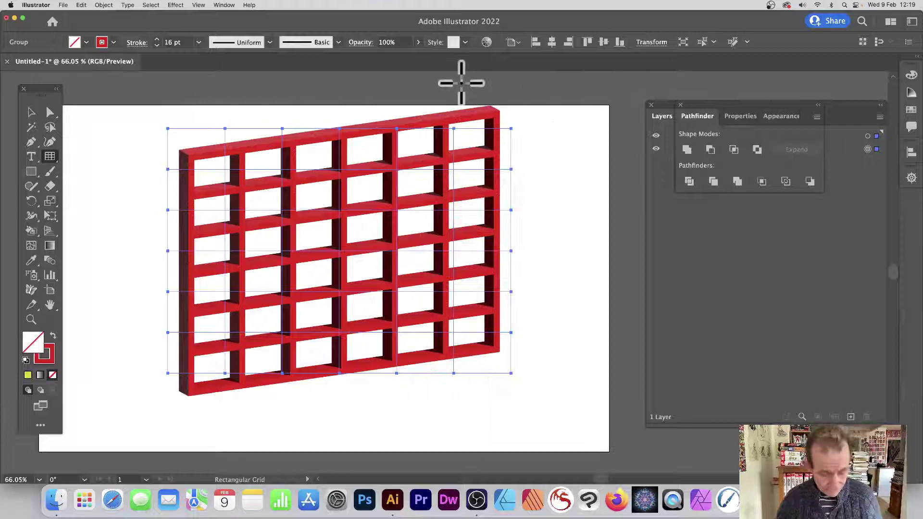
pyautogui.press('super+z')
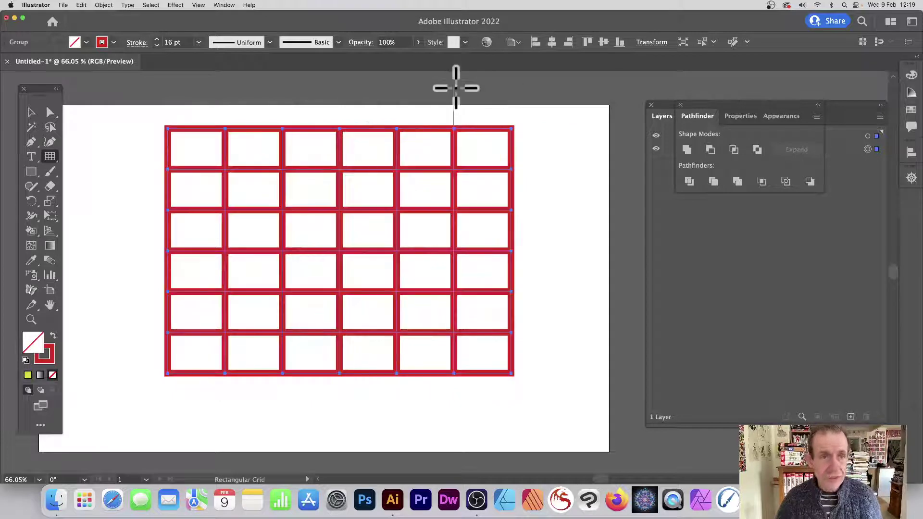
pyautogui.click(176, 5)
pyautogui.moveTo(214, 191)
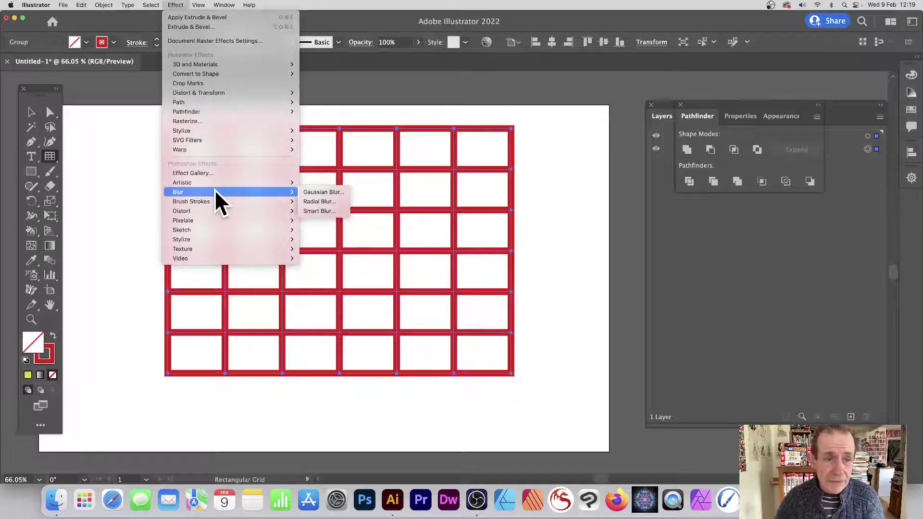
pyautogui.click(335, 192)
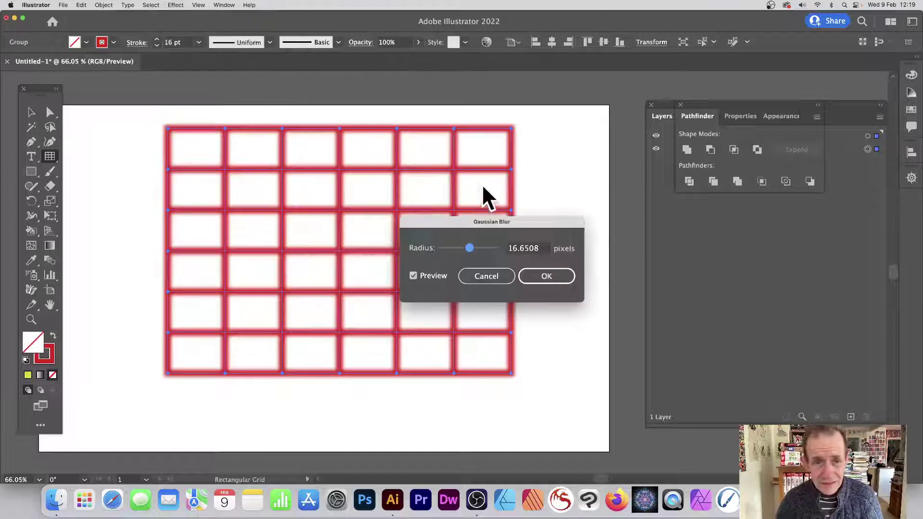
pyautogui.moveTo(474, 250); pyautogui.dragTo(480, 247)
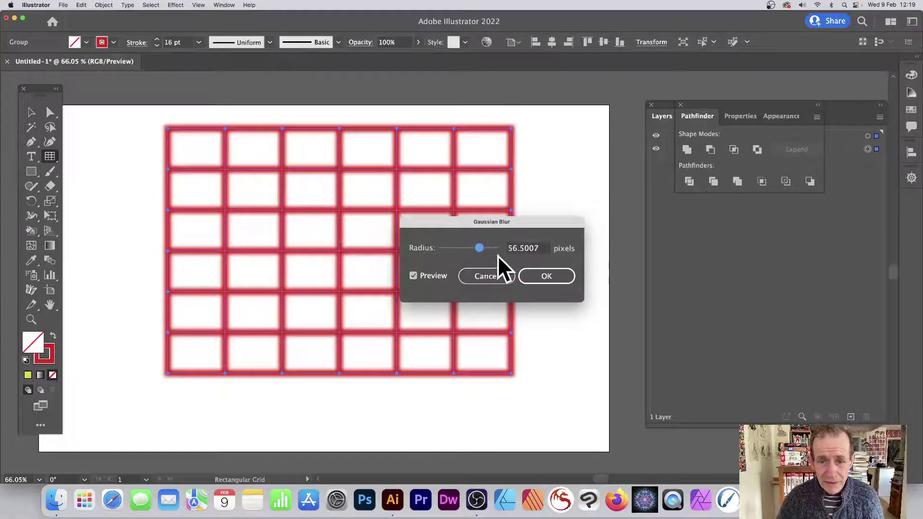
pyautogui.click(535, 272)
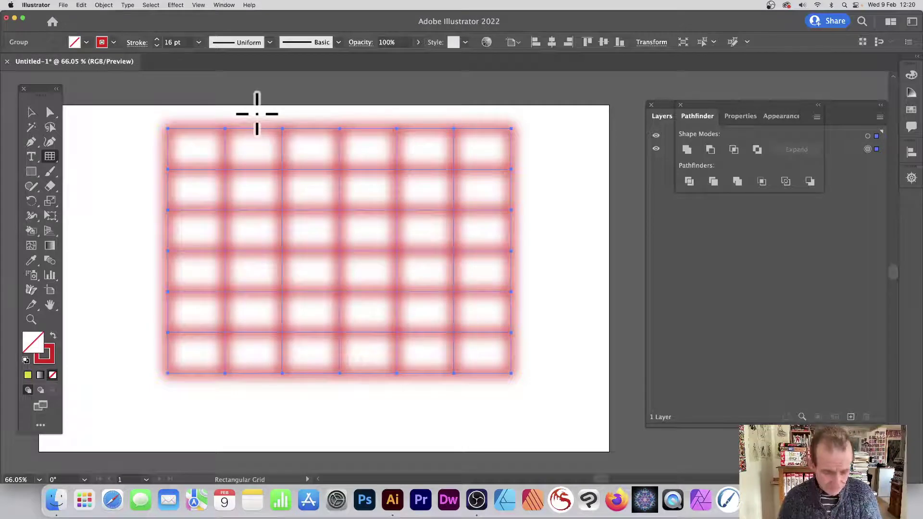
pyautogui.press('super+z')
pyautogui.click(103, 4)
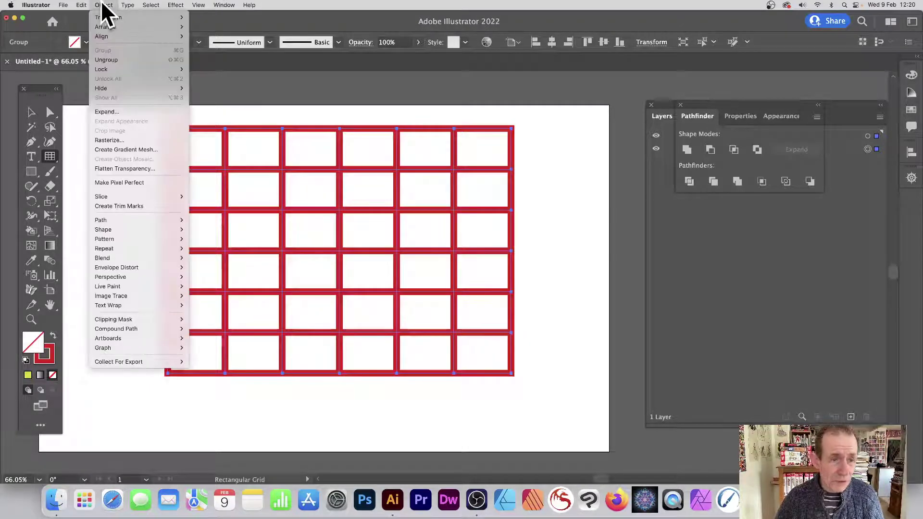
pyautogui.moveTo(126, 268)
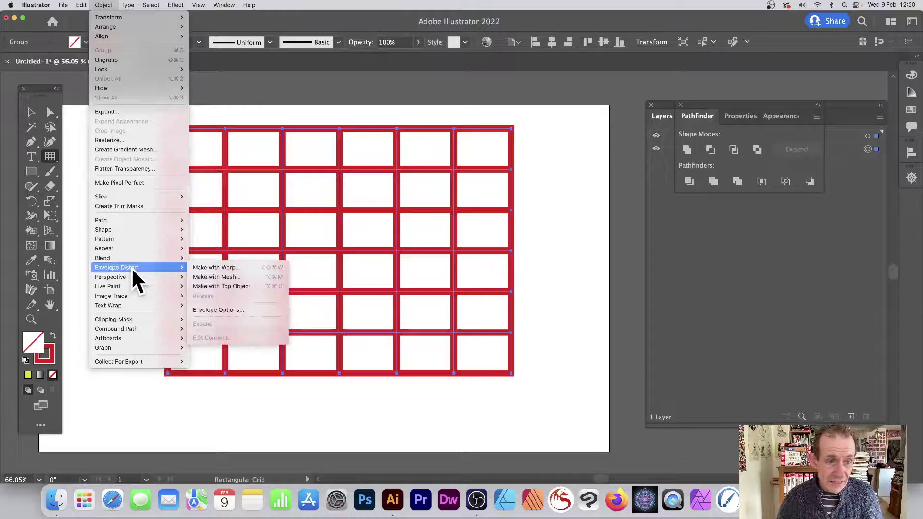
pyautogui.click(224, 268)
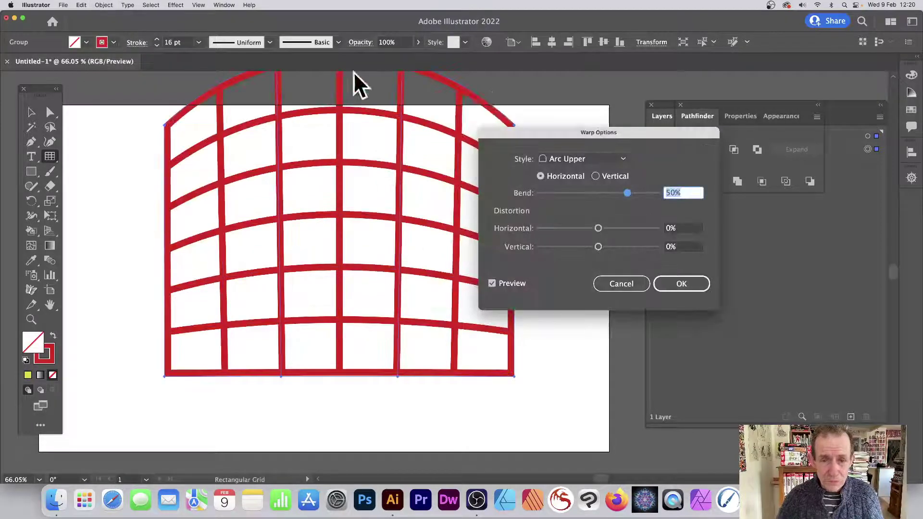
pyautogui.click(583, 158)
pyautogui.click(573, 242)
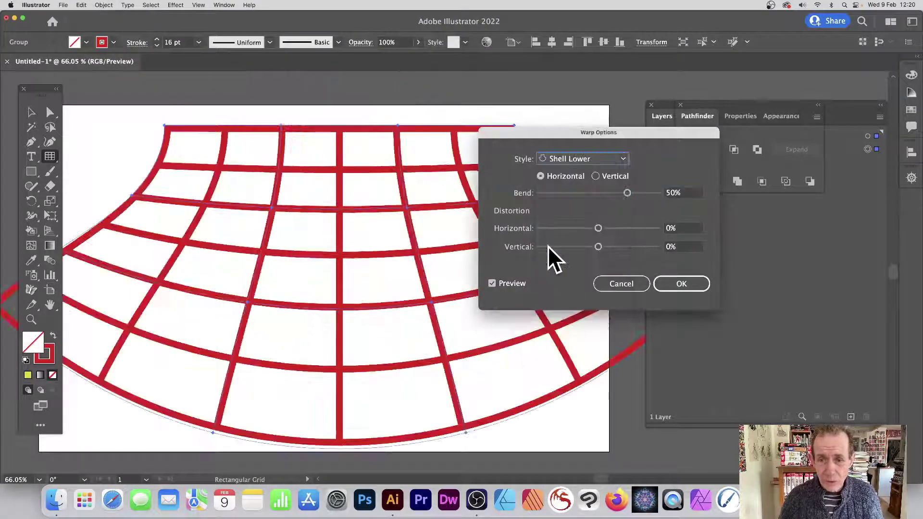
pyautogui.click(625, 283)
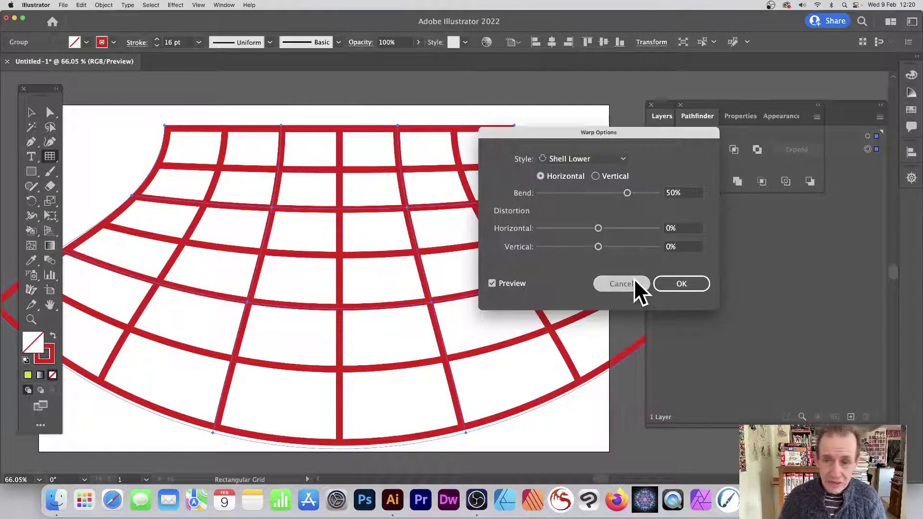
pyautogui.click(621, 282)
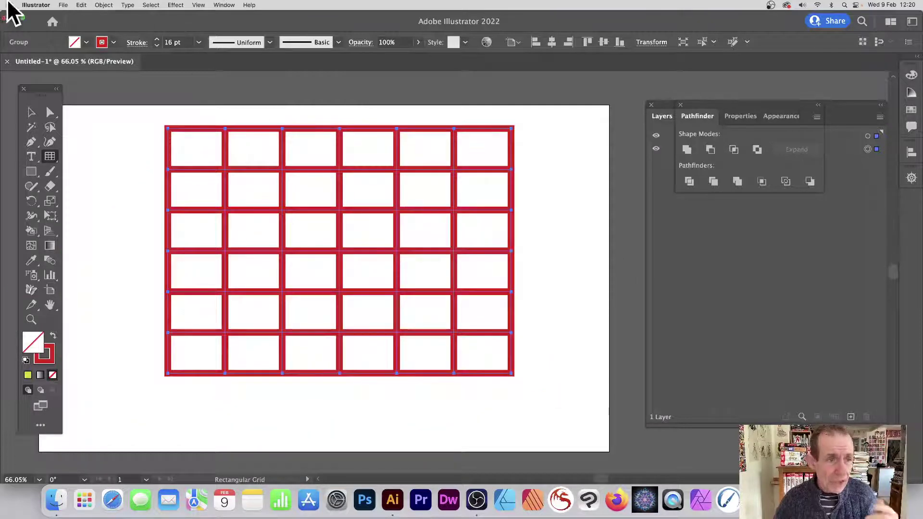
# Squash the grid to about half its height and drag a duplicate upward.
pyautogui.click(31, 113)
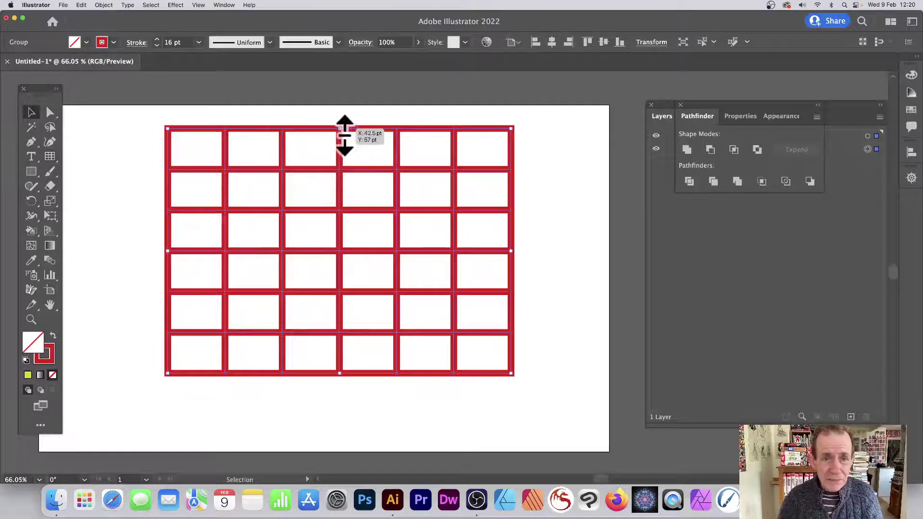
pyautogui.moveTo(344, 135); pyautogui.dragTo(342, 246)
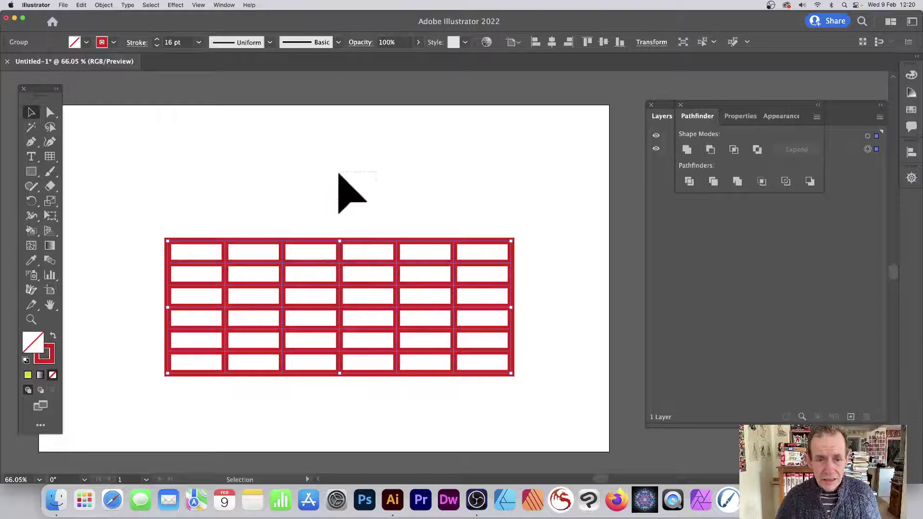
pyautogui.keyDown('alt'); pyautogui.moveTo(358, 248); pyautogui.dragTo(332, 116); pyautogui.keyUp('alt')
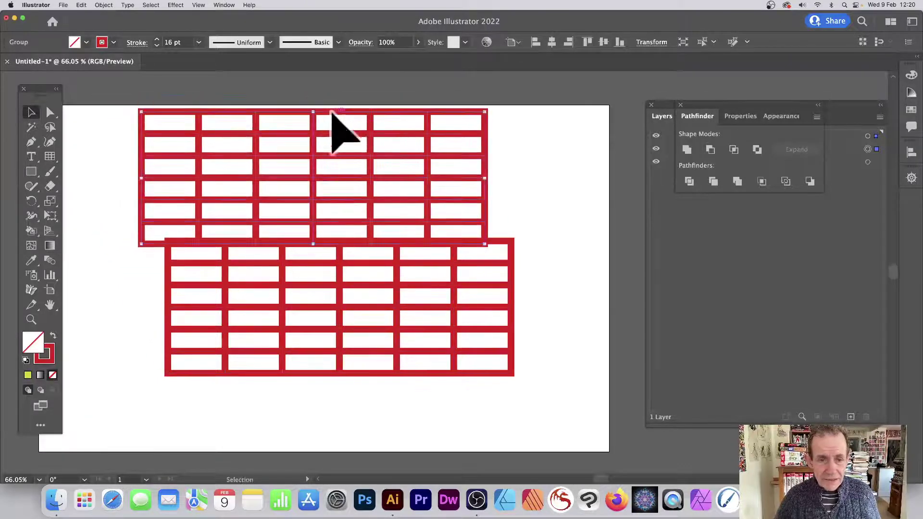
# Move the duplicate so it overlaps the top edge of the original grid.
pyautogui.click(380, 211)
pyautogui.click(369, 197)
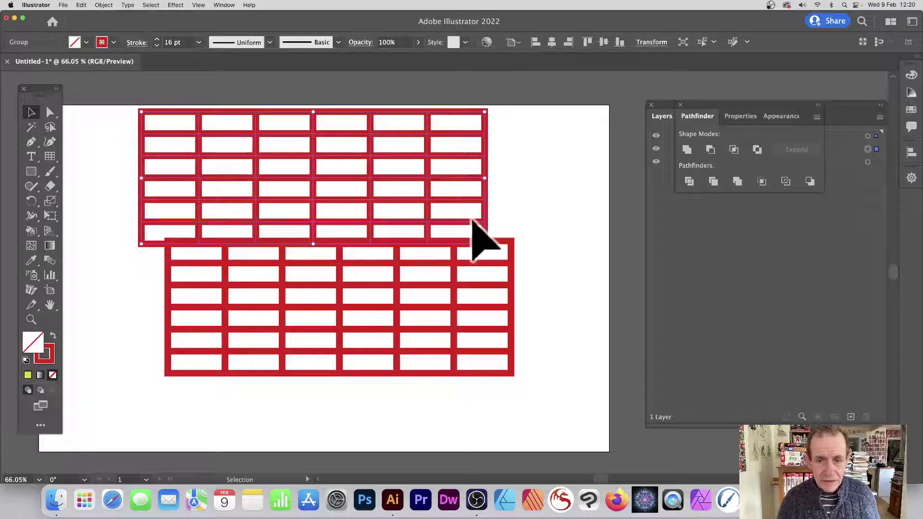
pyautogui.moveTo(486, 223)
pyautogui.mouseDown()
pyautogui.moveTo(504, 201)
pyautogui.moveTo(514, 209)
pyautogui.moveTo(475, 214)
pyautogui.mouseUp()
# Make the copy's stroke black, rotate it diagonally and move it down-left over the red grid.
pyautogui.click(114, 42)
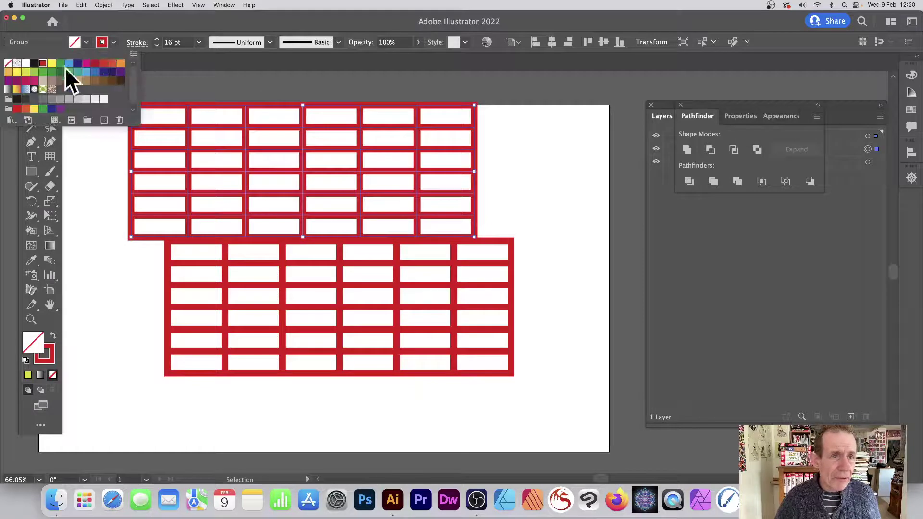
pyautogui.click(34, 63)
pyautogui.click(510, 173)
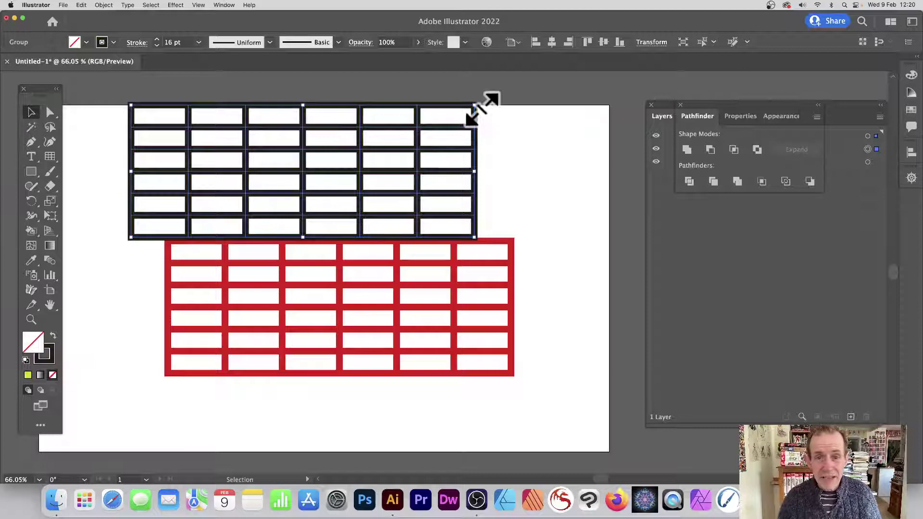
pyautogui.moveTo(477, 96); pyautogui.dragTo(435, 294)
pyautogui.moveTo(371, 216); pyautogui.dragTo(340, 313)
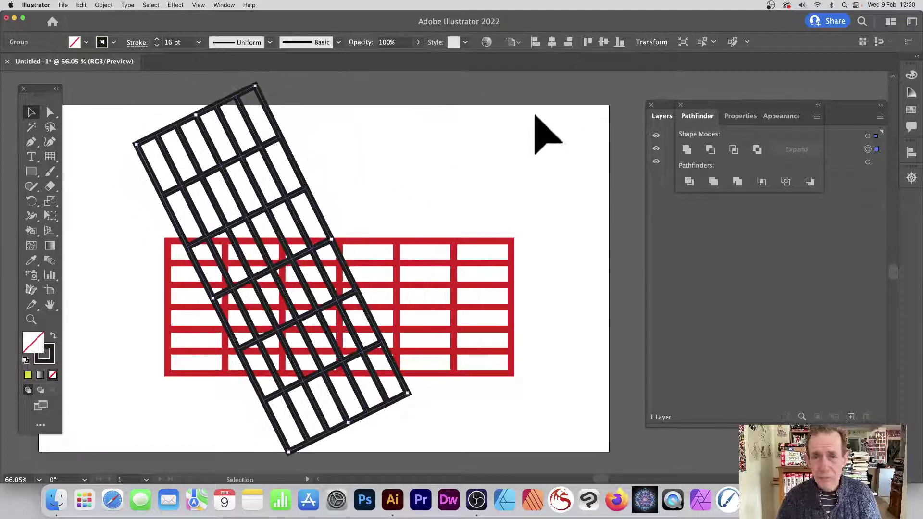
# Fade the black grid to 16% opacity.
pyautogui.click(417, 41)
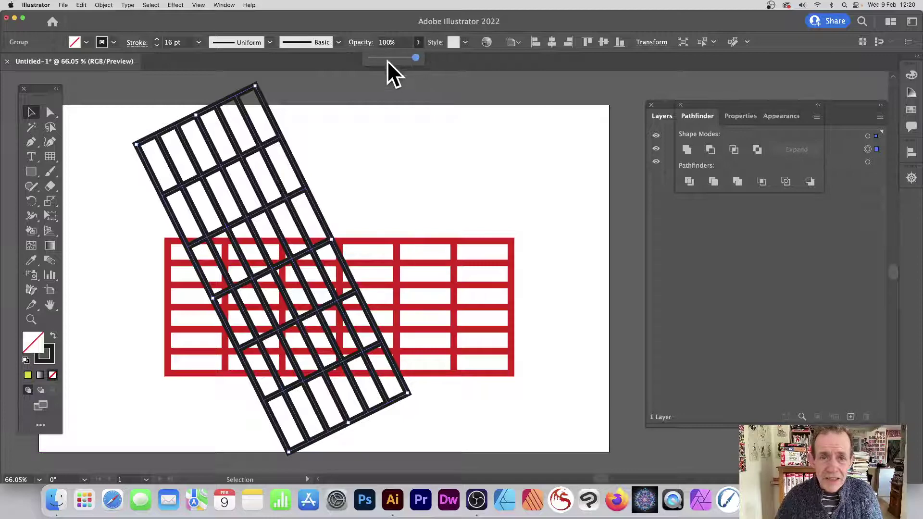
pyautogui.moveTo(387, 59); pyautogui.dragTo(378, 56)
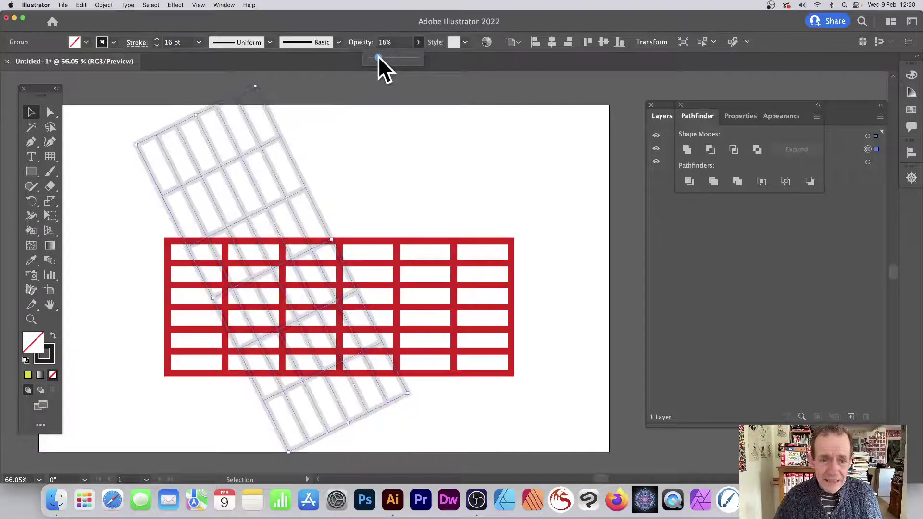
pyautogui.click(388, 26)
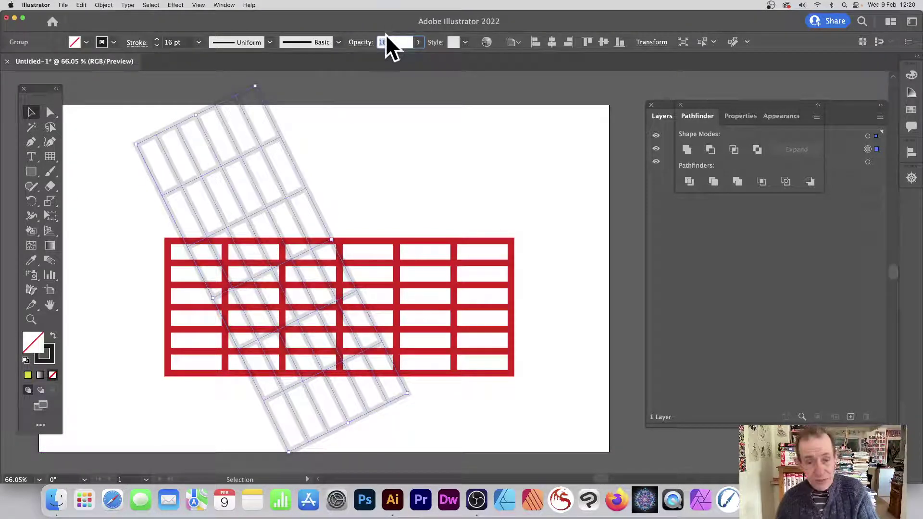
# Delete the faded rotated grid.
pyautogui.click(284, 158)
pyautogui.click(284, 148)
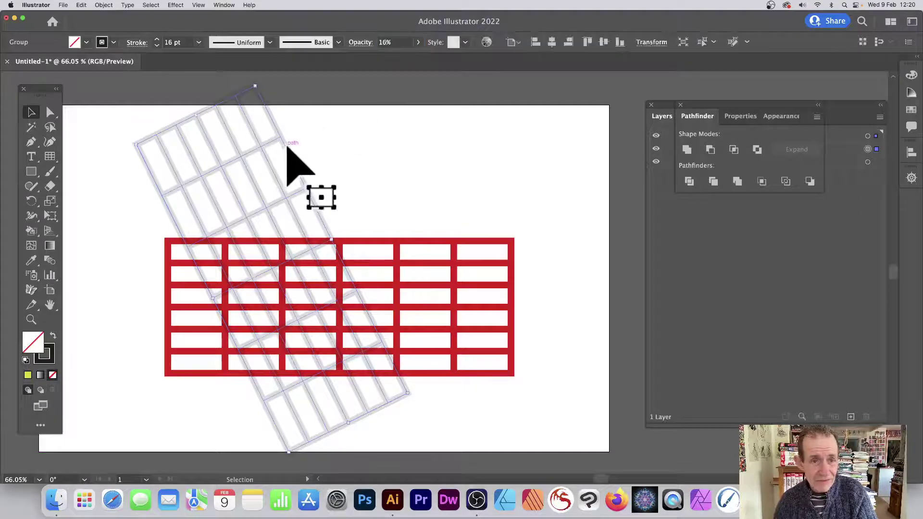
pyautogui.press('Delete')
# Type 'fjdhjdh' along a horizontal line near the red grid's top with Type on a Path.
pyautogui.click(31, 156)
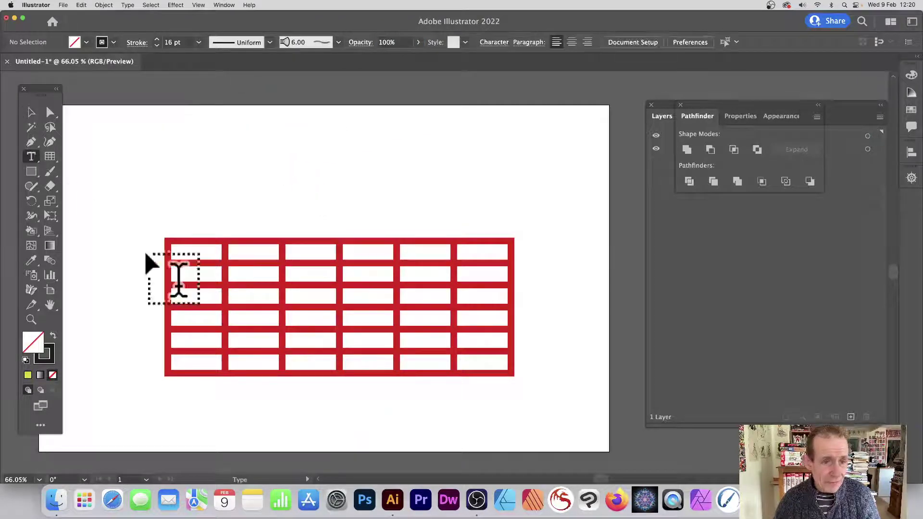
pyautogui.click(179, 260)
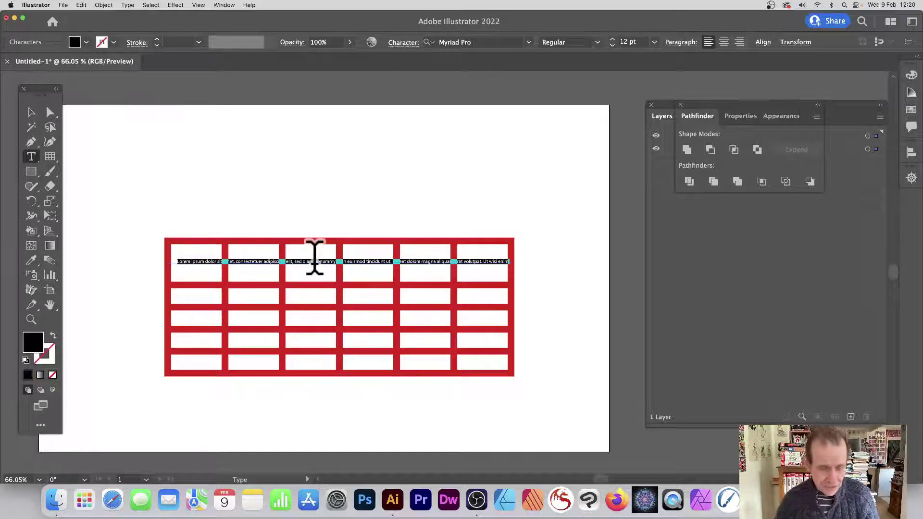
pyautogui.write('fjdhjdhfjndfjkhdfsjkfhjkfhdjfhdjkfdhjkfdhjkfdkfdghjfhdgjfdghfdgjkh')
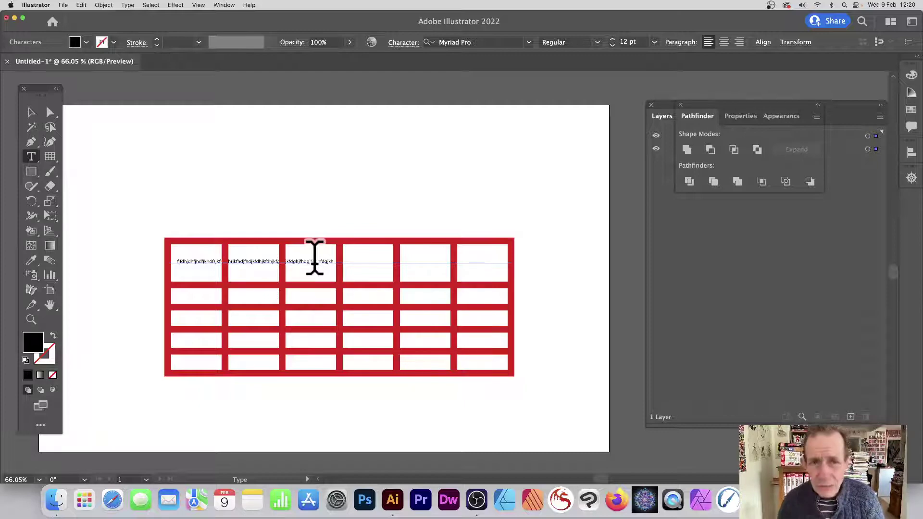
pyautogui.click(35, 112)
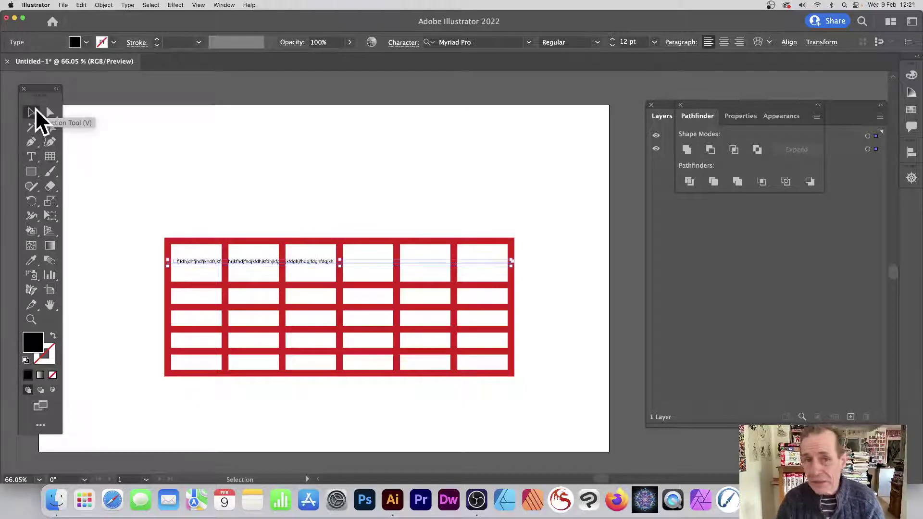